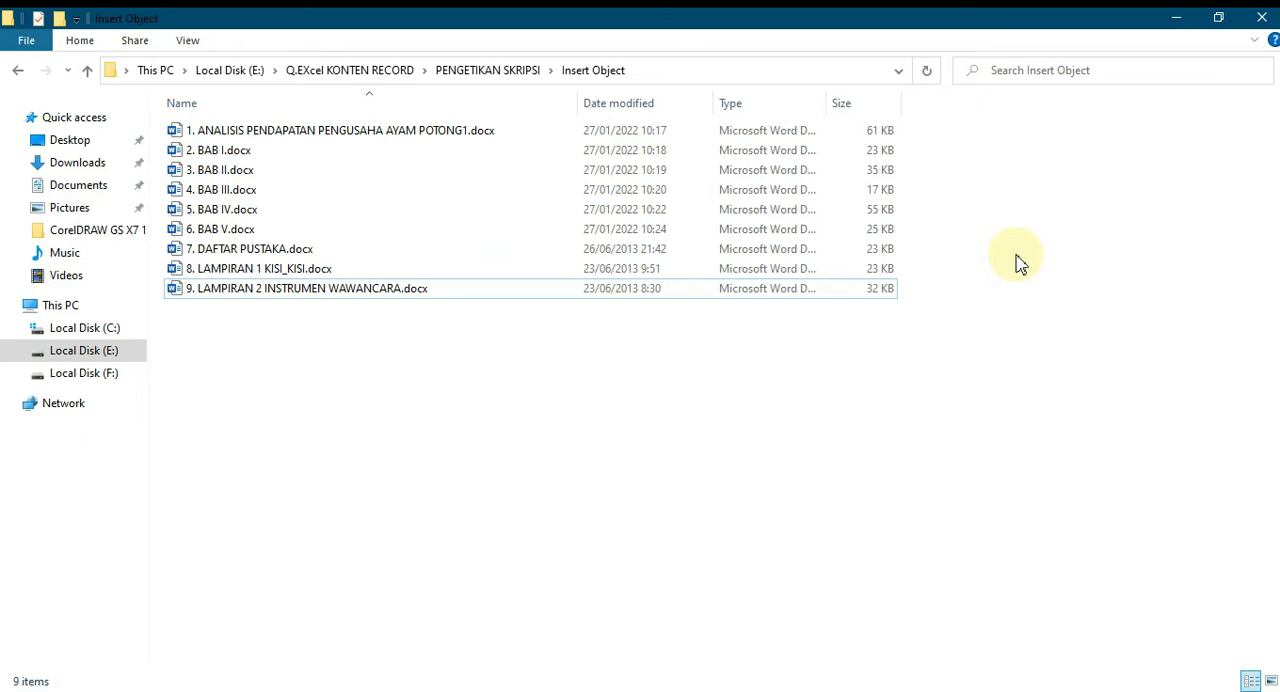
Switch from File Explorer to Word with a new blank document open.
left_click_drag(442, 382, 450, 110)
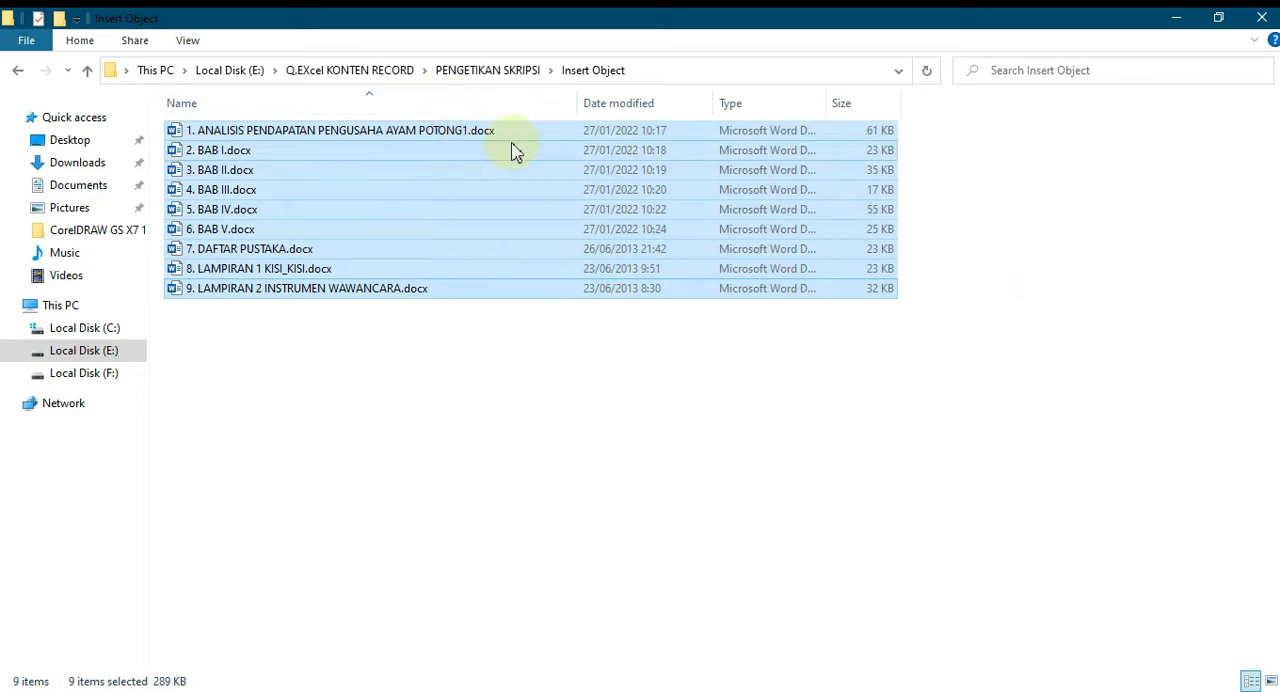
left_click(484, 292)
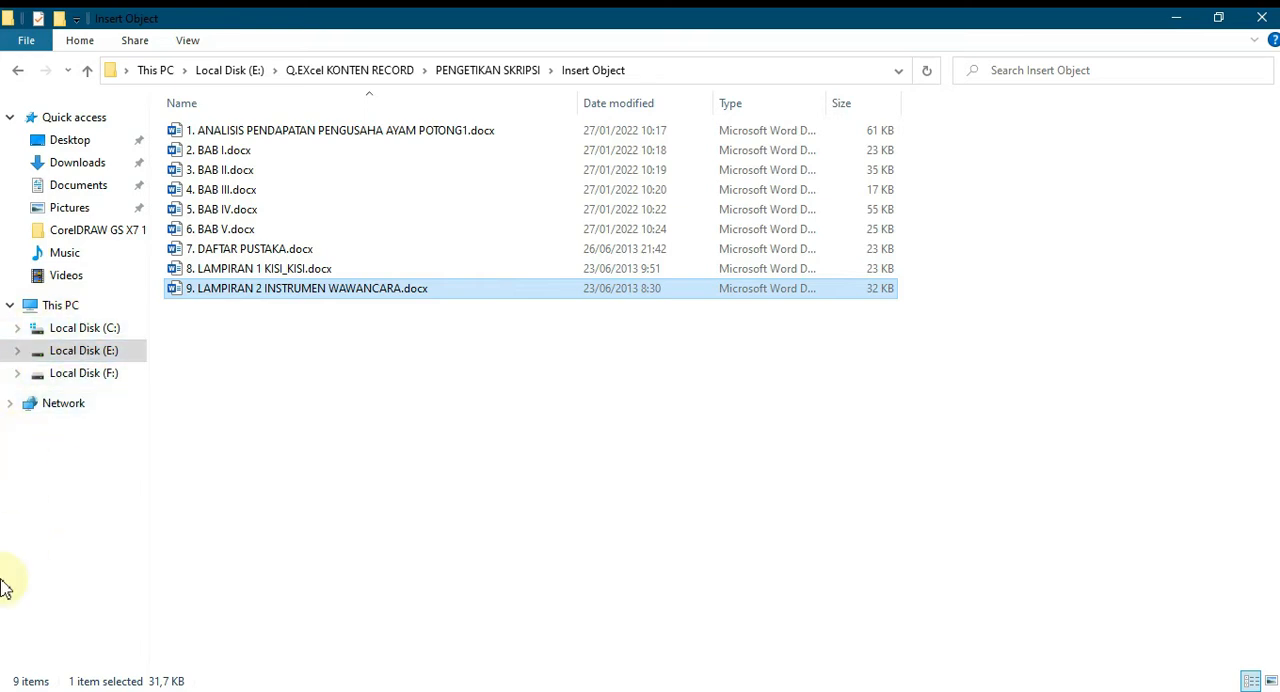
left_click(20, 688)
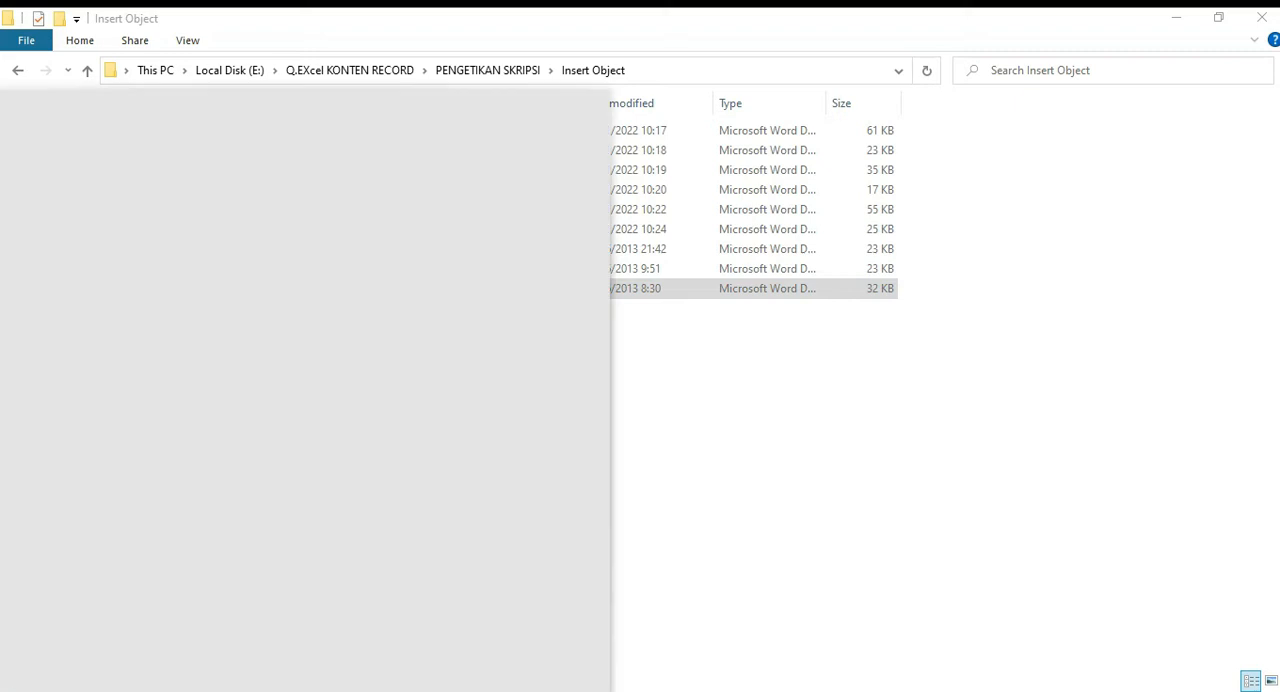
left_click(355, 415)
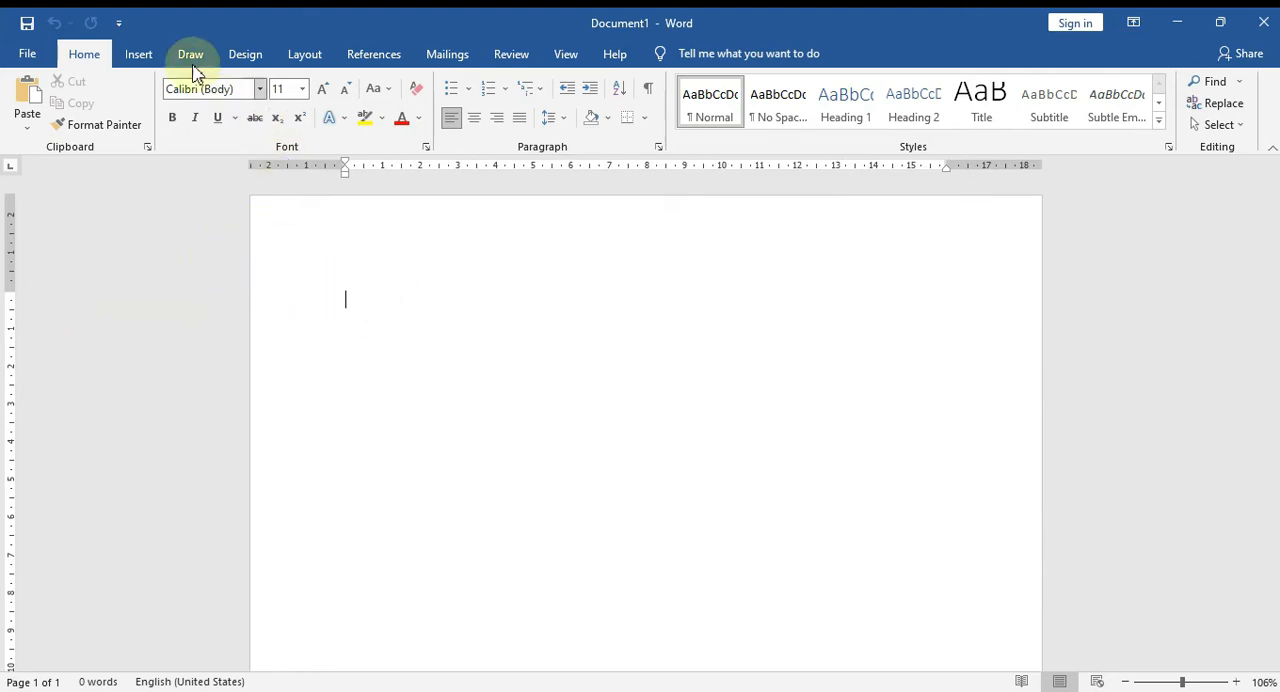
Set the whole document's margins to 4 cm top, 3 cm bottom, 4 cm left and 3 cm right.
left_click(305, 56)
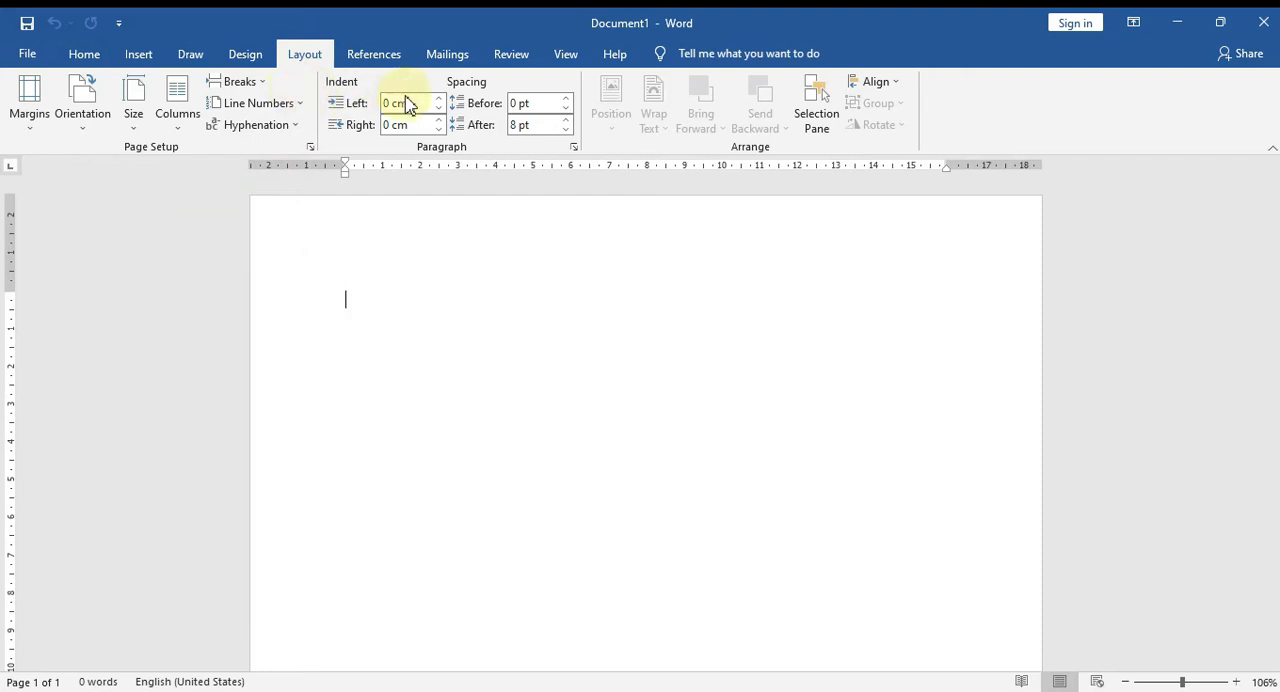
left_click(311, 149)
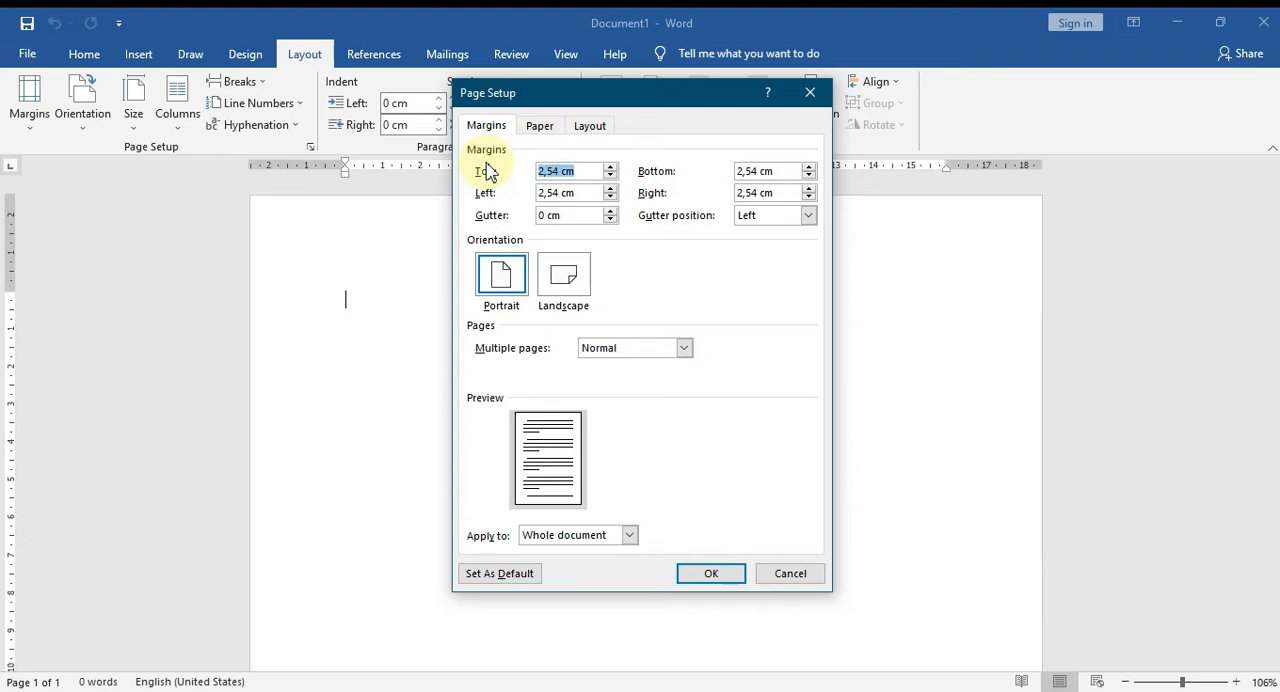
key("Tab")
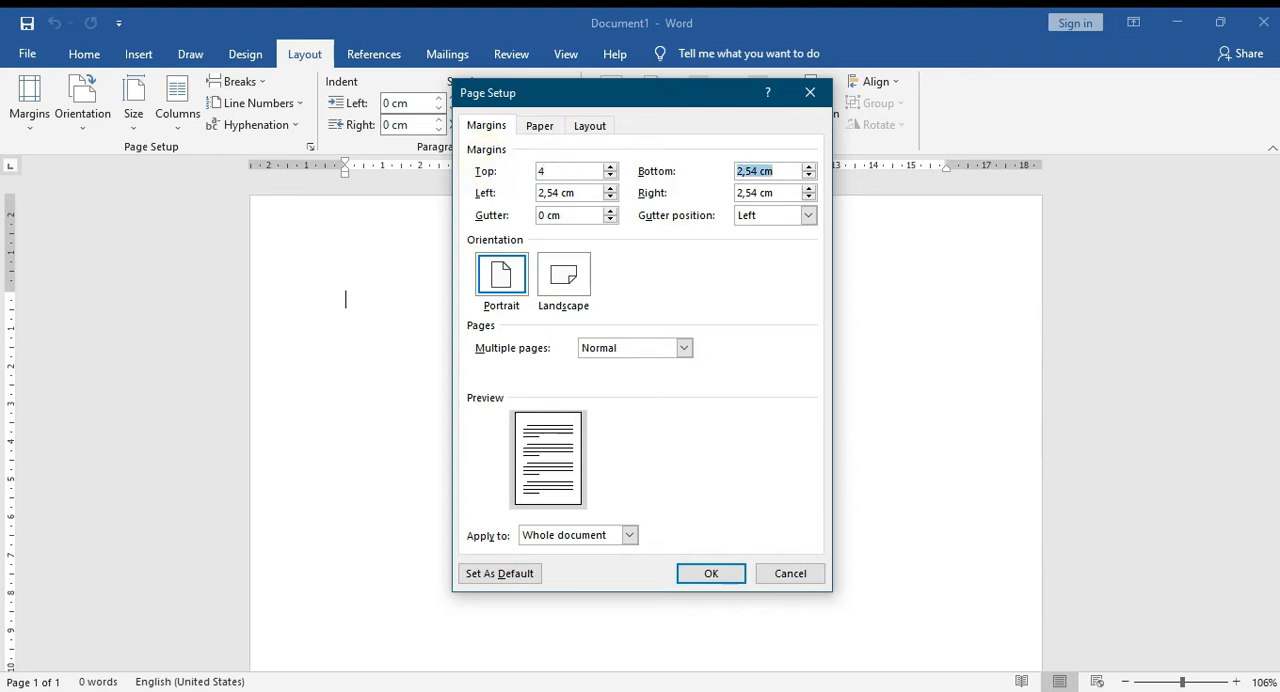
type("3")
key("Tab")
type("`")
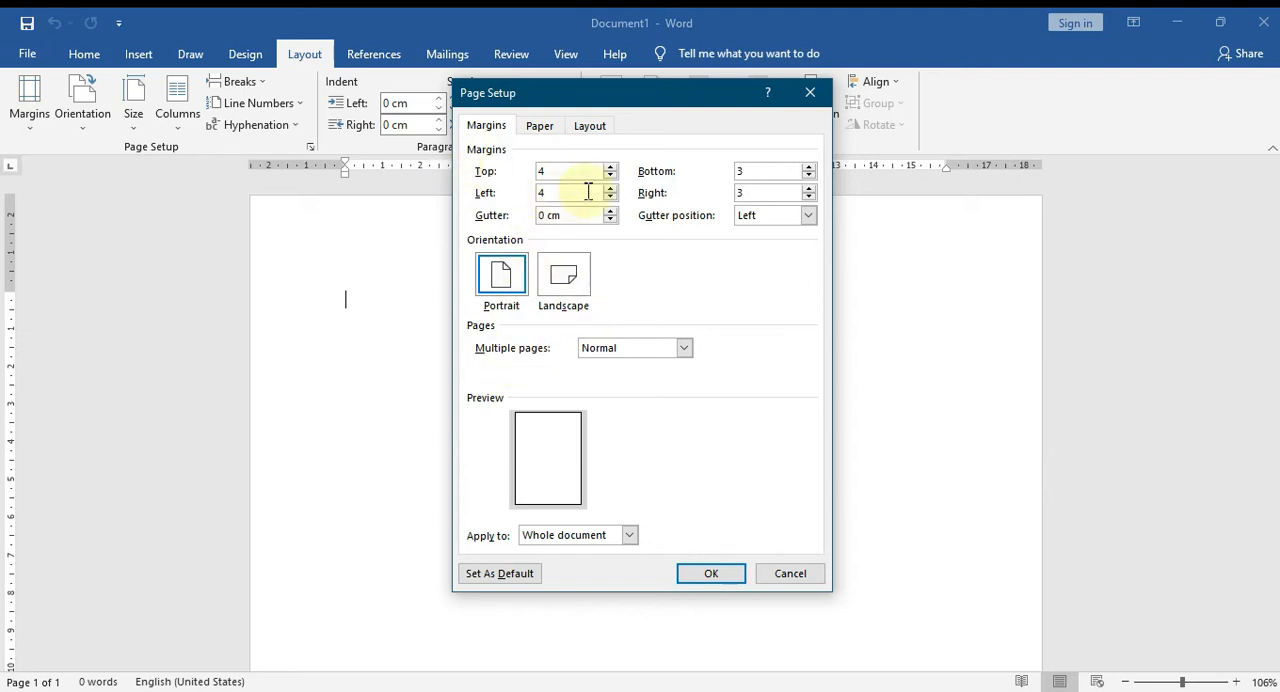
left_click(709, 574)
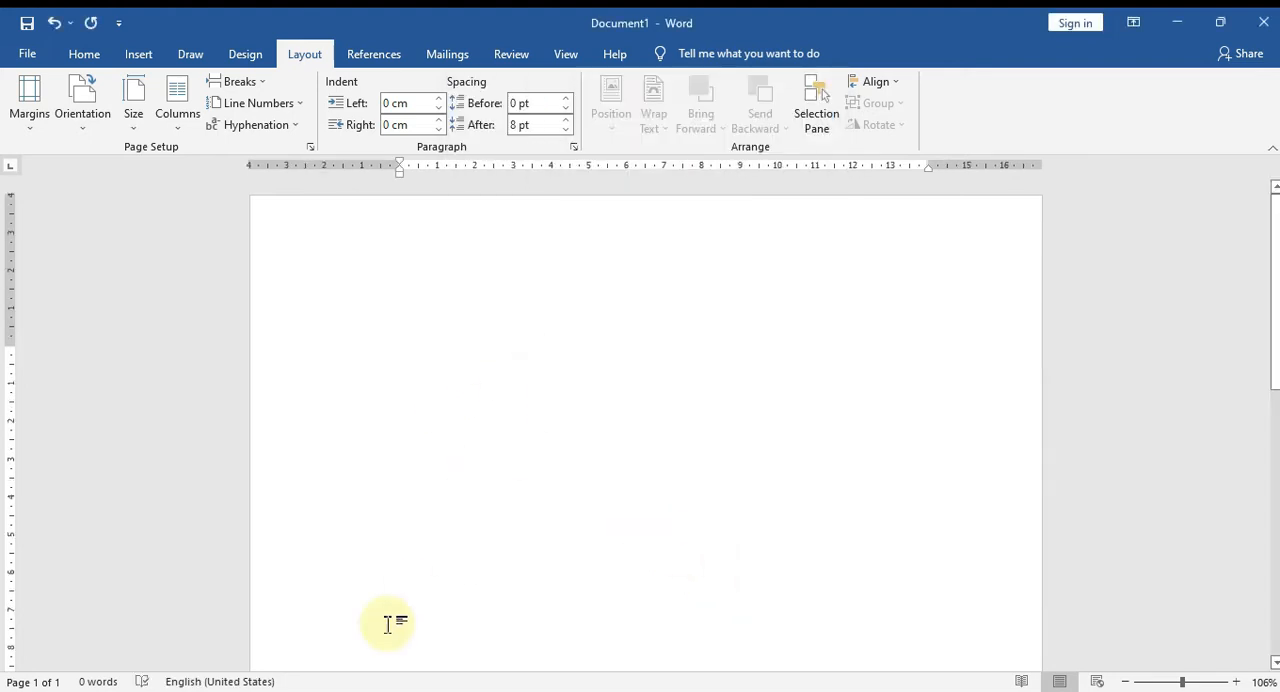
Switch to File Explorer to review the documents in the Insert Object folder, and return to Word.
key("alt+Tab")
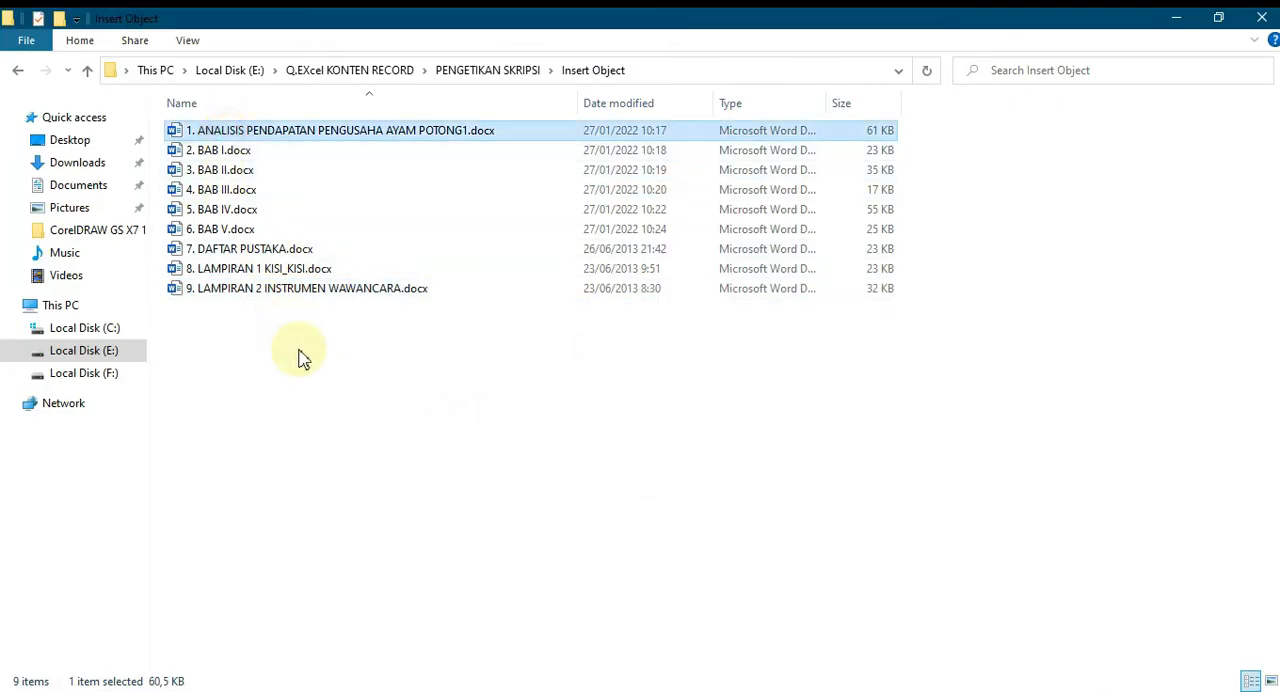
left_click_drag(417, 432, 210, 128)
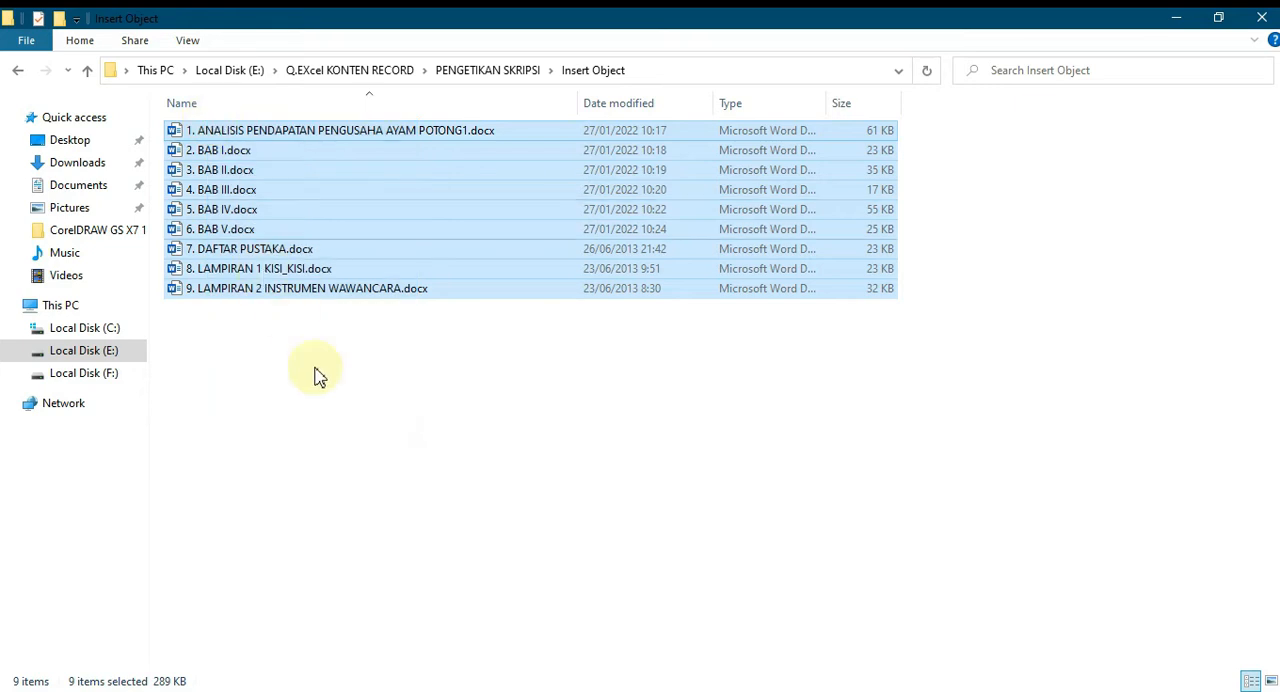
left_click(364, 455)
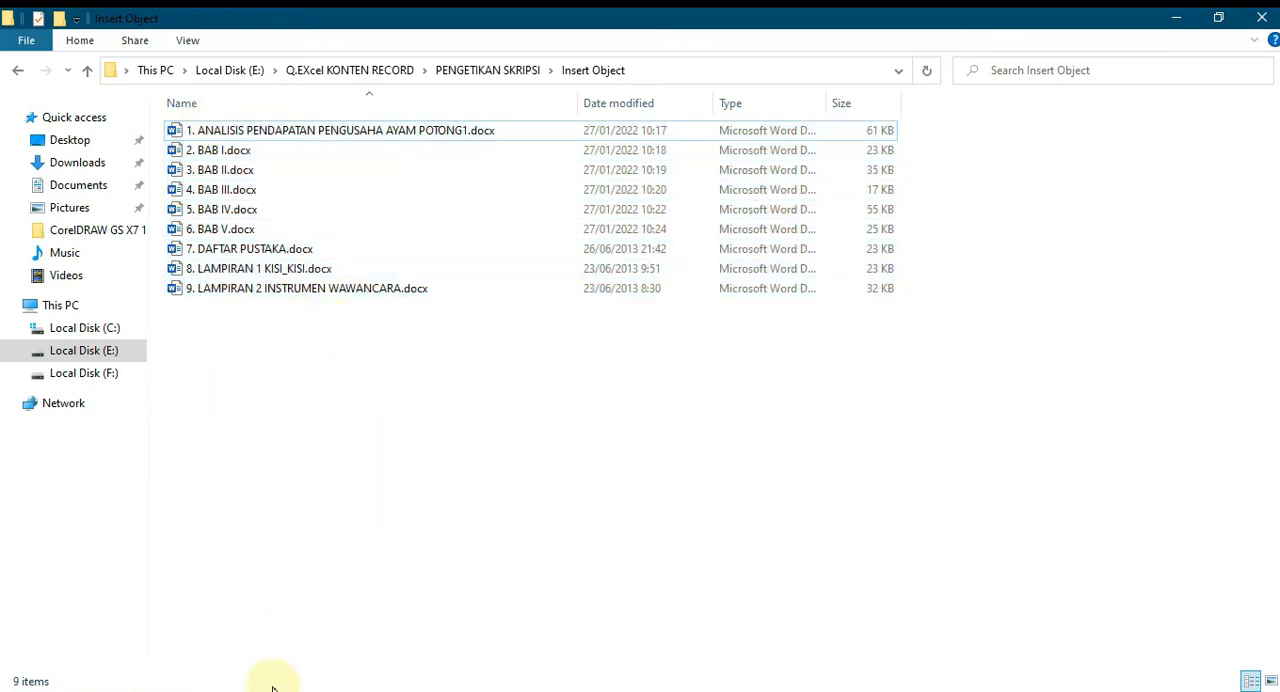
key("alt+Tab")
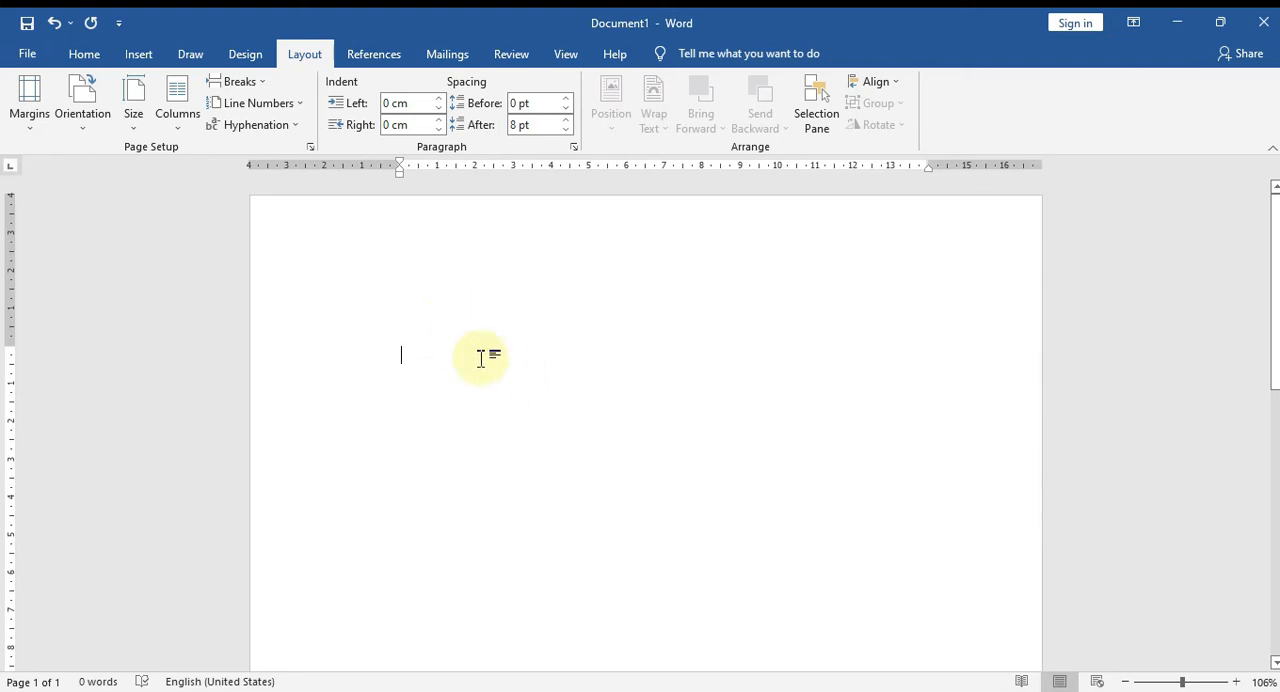
Insert the text of "1. ANALISIS PENDAPATAN PENGUSAHA AYAM POTONG1.docx" from the Insert Object folder on drive E into the blank document.
left_click(146, 53)
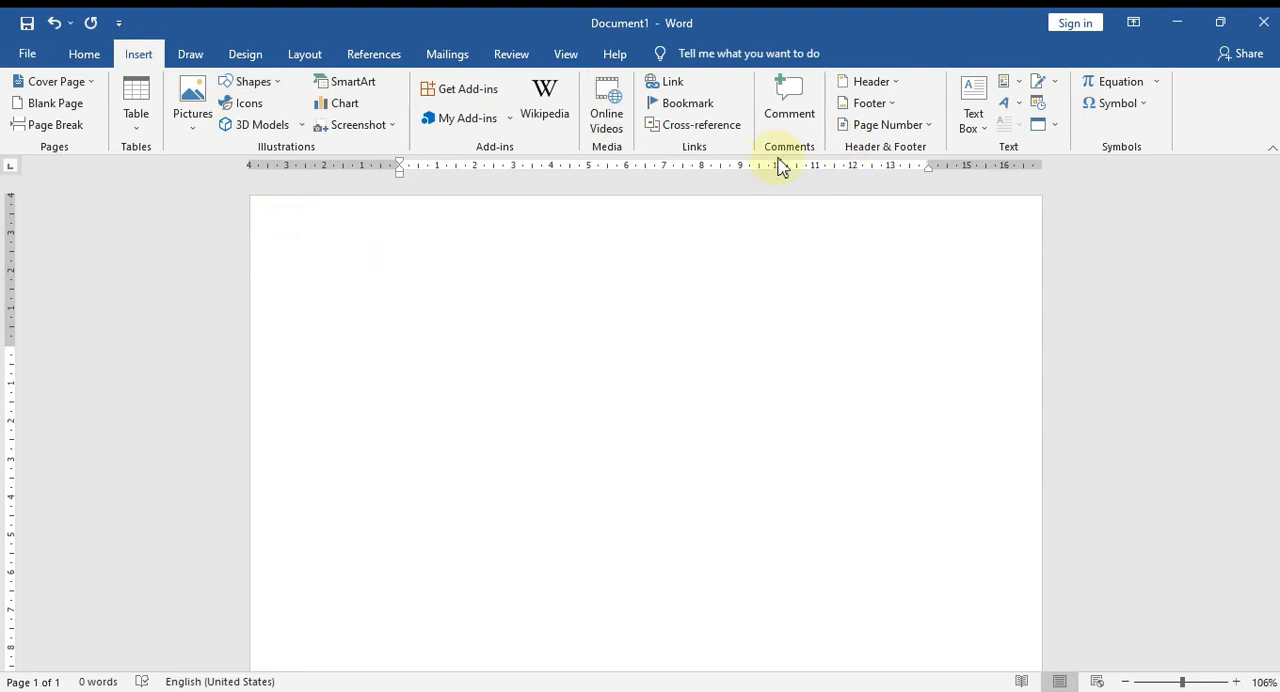
left_click(1061, 129)
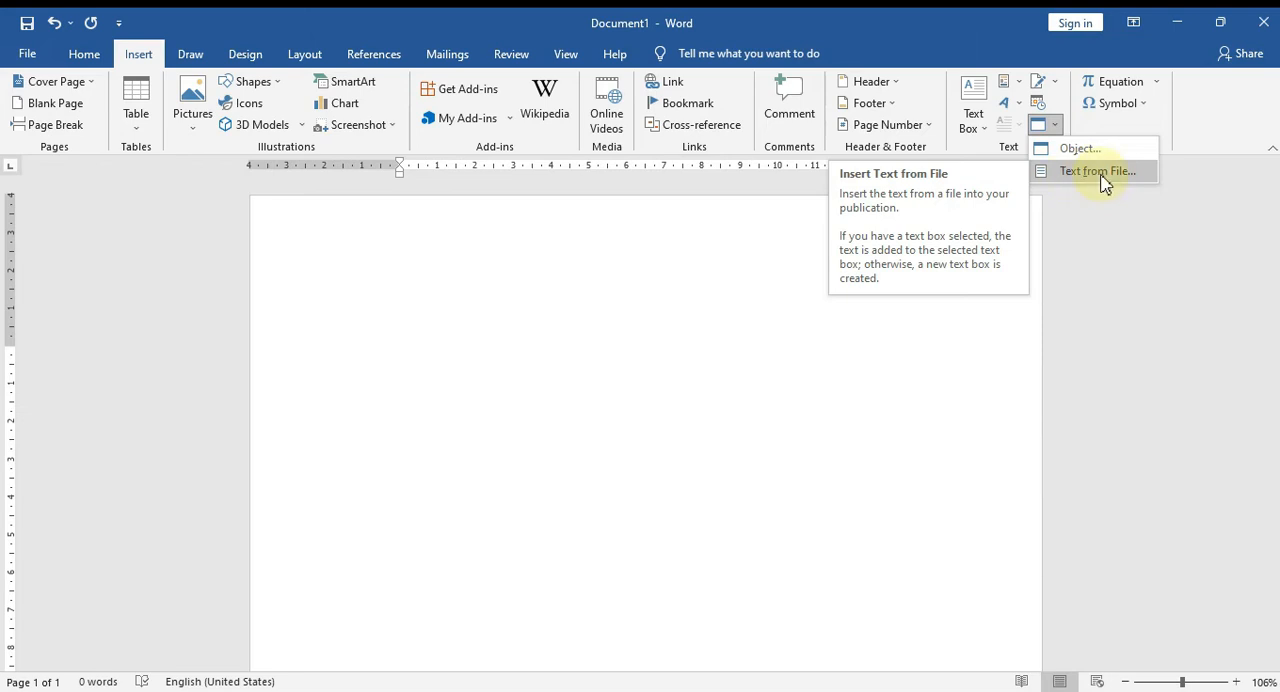
left_click(1099, 178)
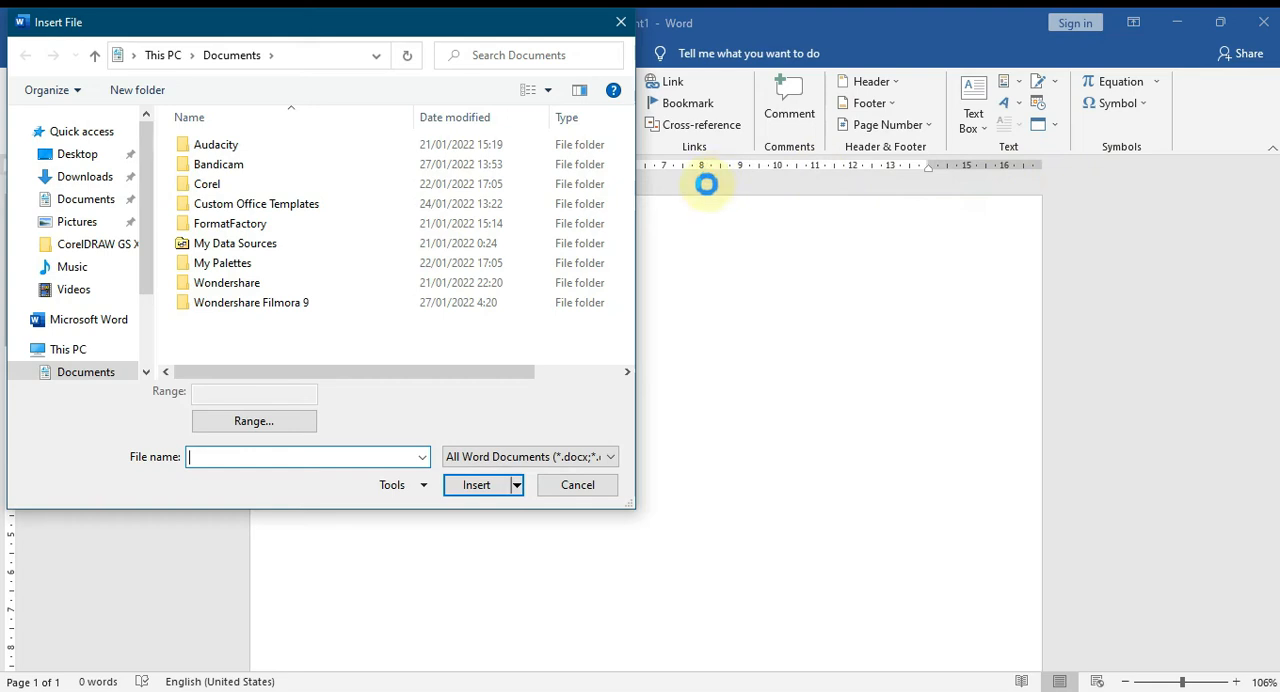
left_click_drag(388, 38, 627, 94)
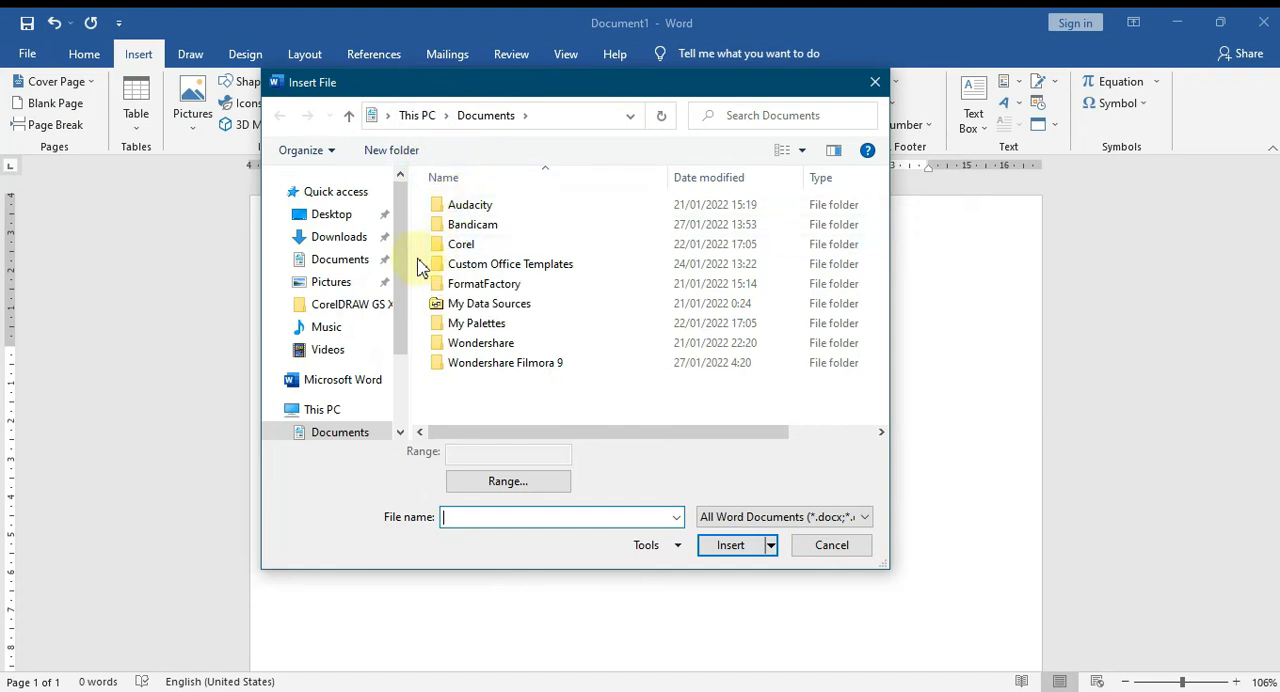
left_click_drag(401, 262, 401, 330)
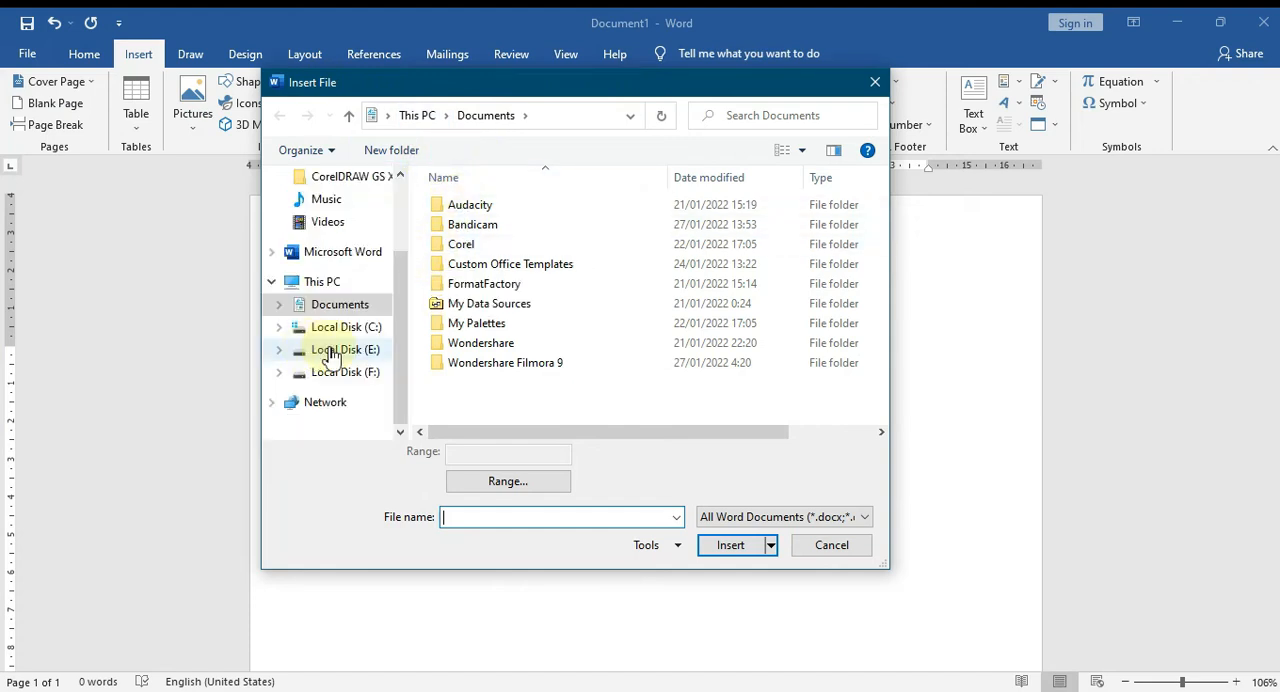
left_click(331, 352)
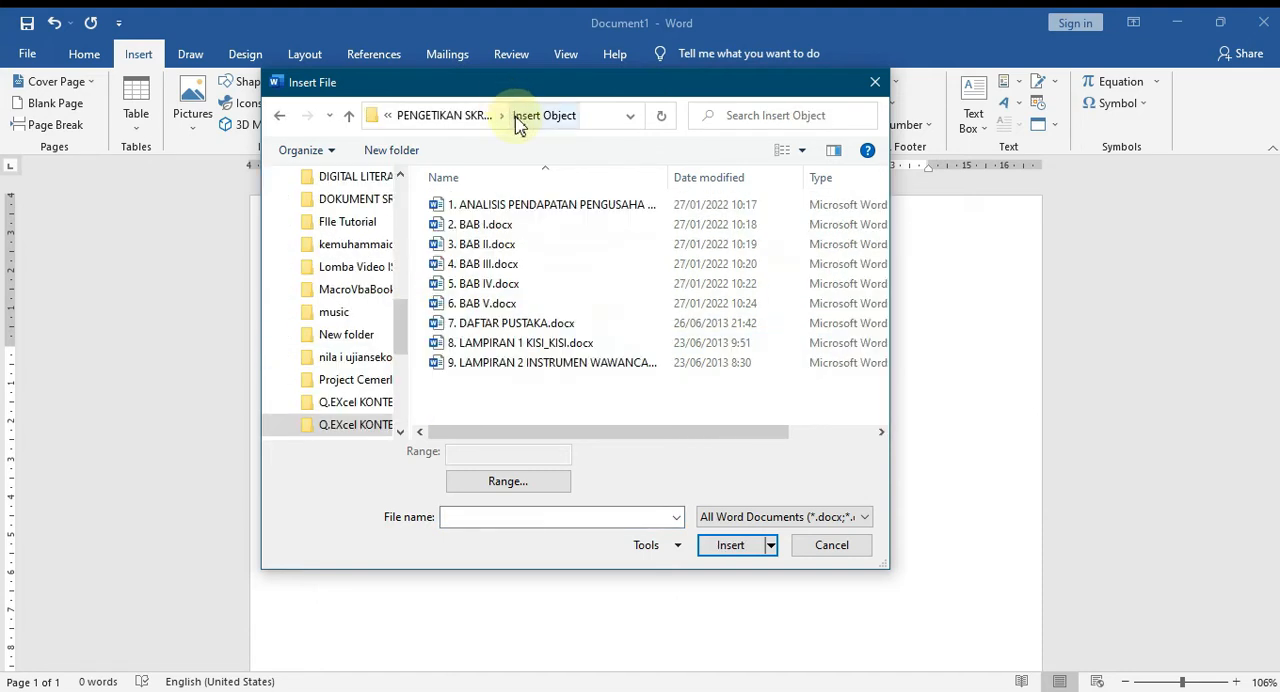
left_click(500, 206)
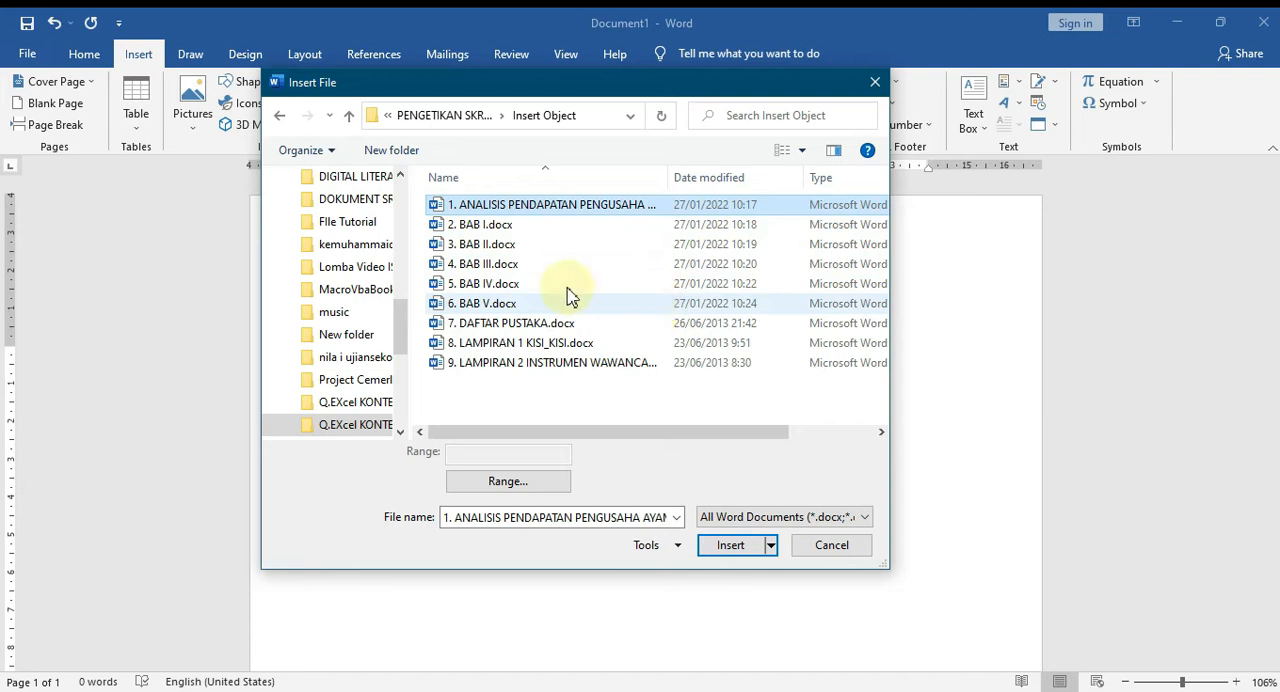
left_click(724, 550)
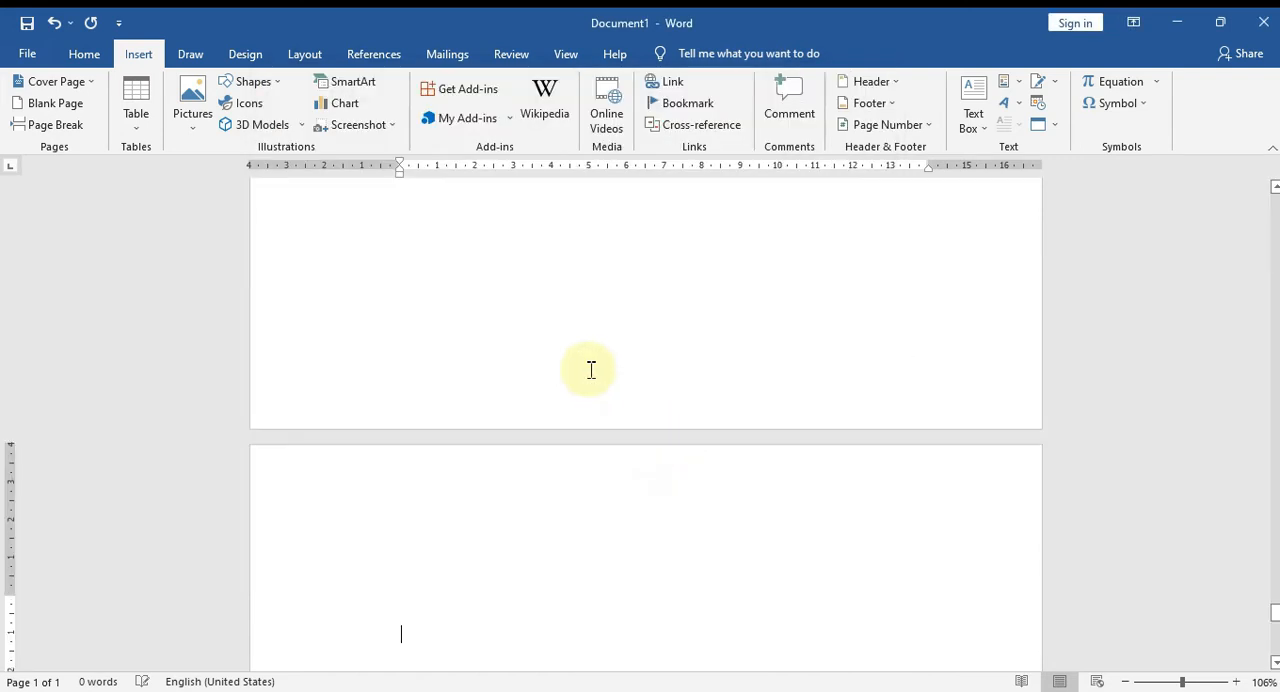
scroll(678, 473, "down", 3)
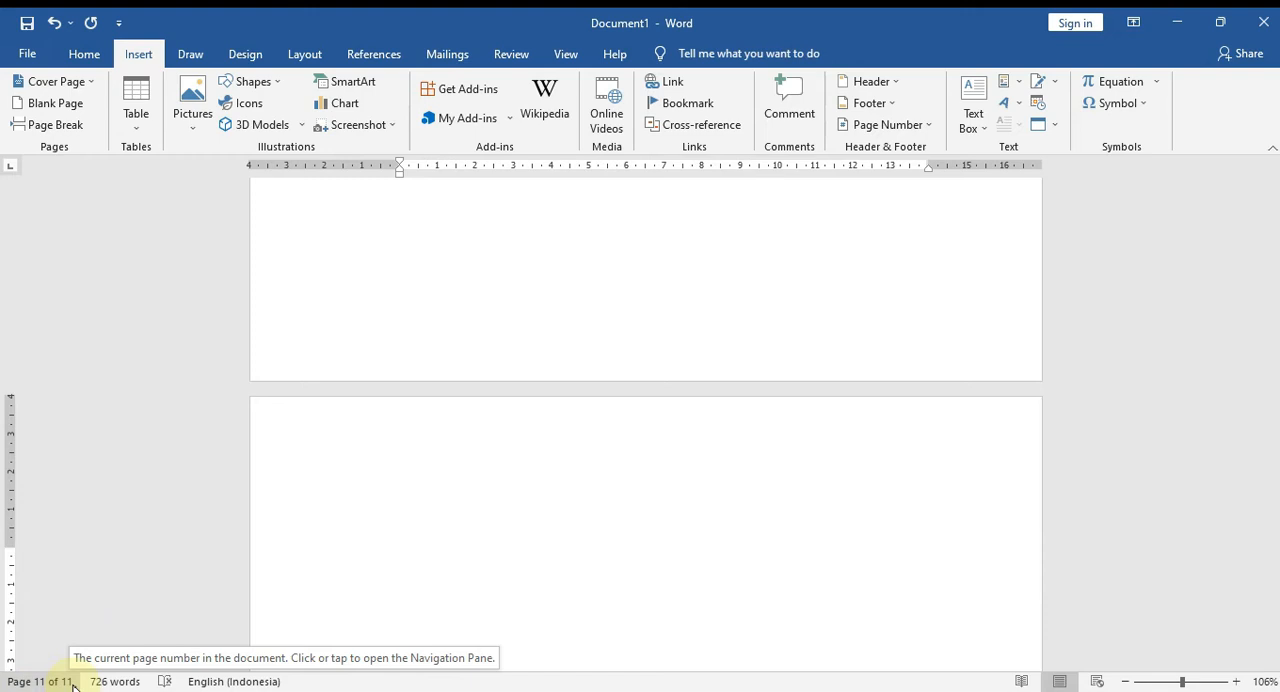
Insert a page break on the empty line below the DAFTAR ISI heading.
left_click_drag(1276, 616, 1257, 569)
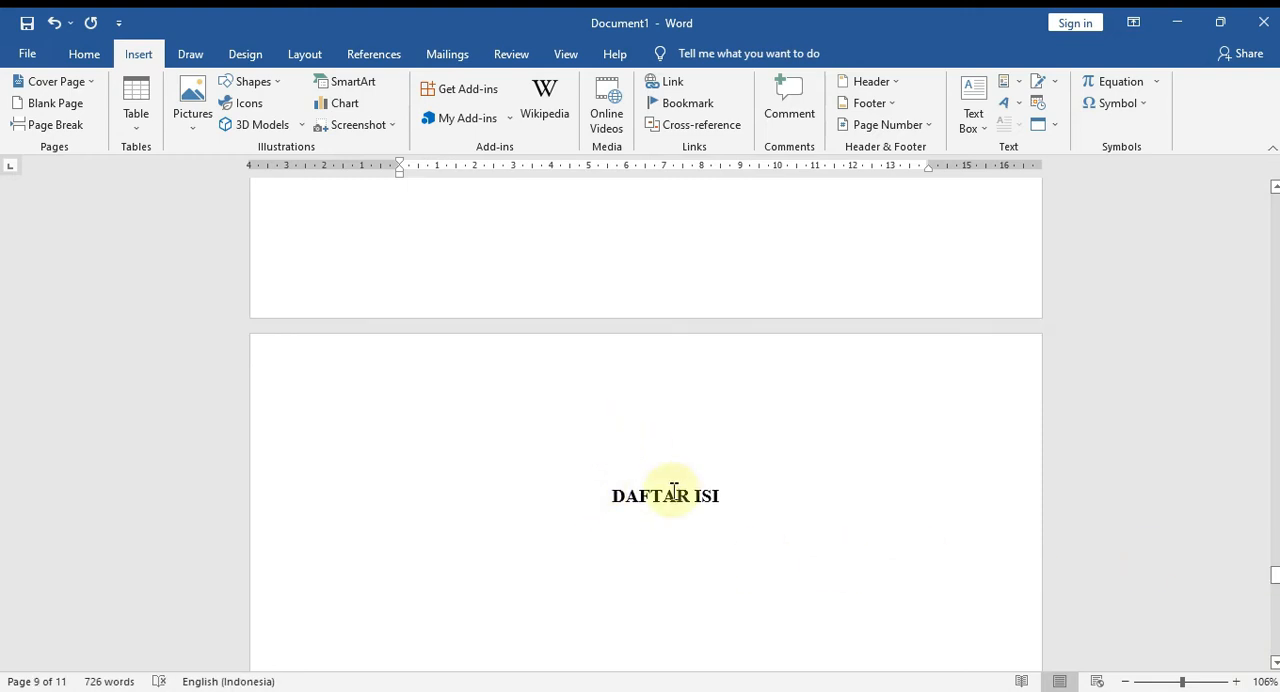
left_click(705, 495)
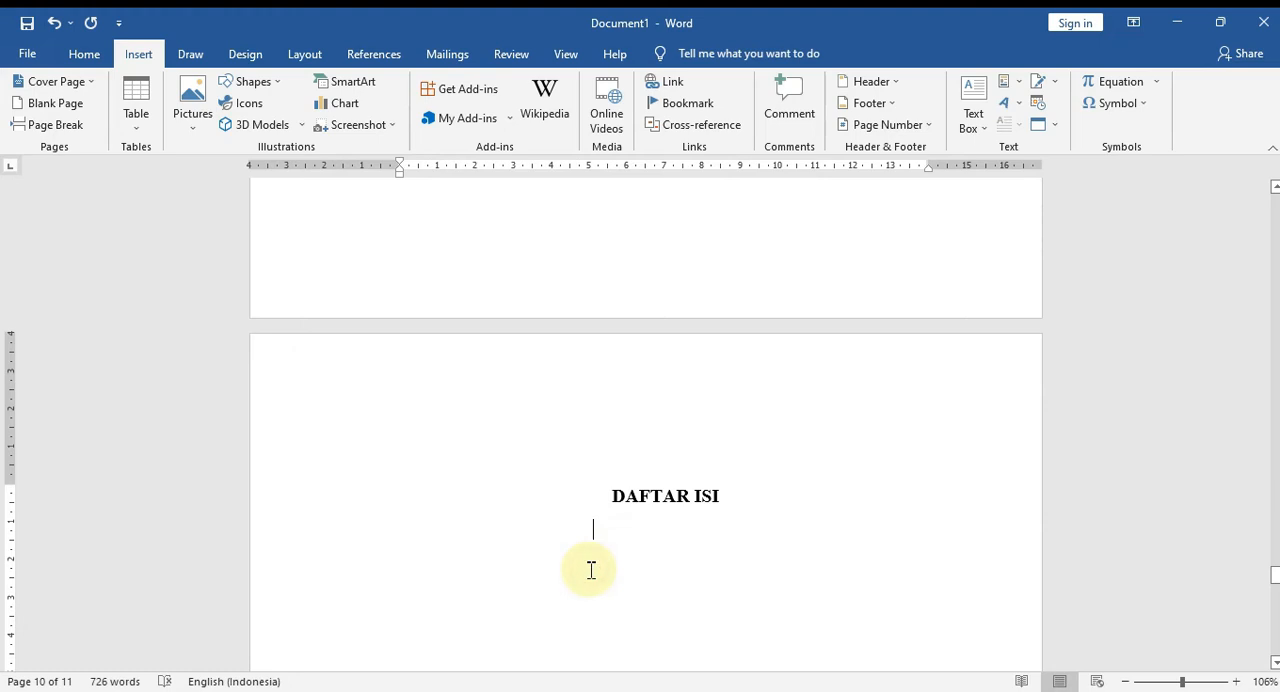
scroll(591, 570, "down", 4)
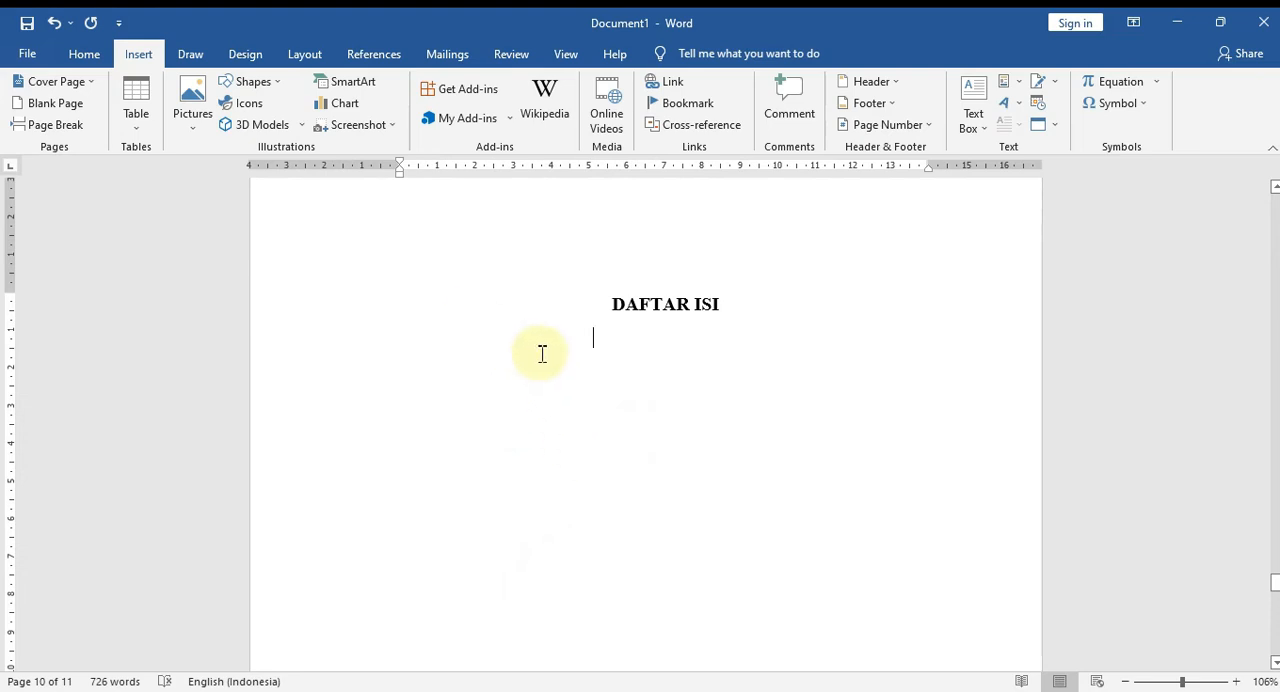
scroll(585, 397, "down", 5)
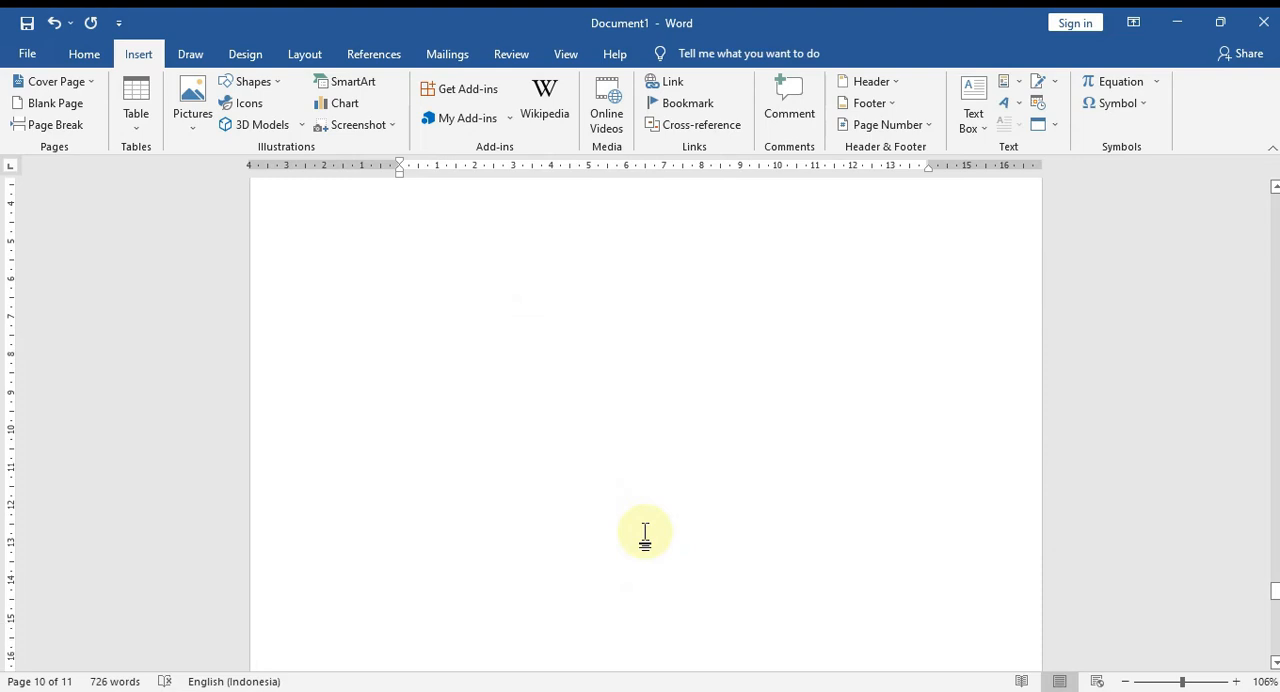
scroll(630, 470, "up", 5)
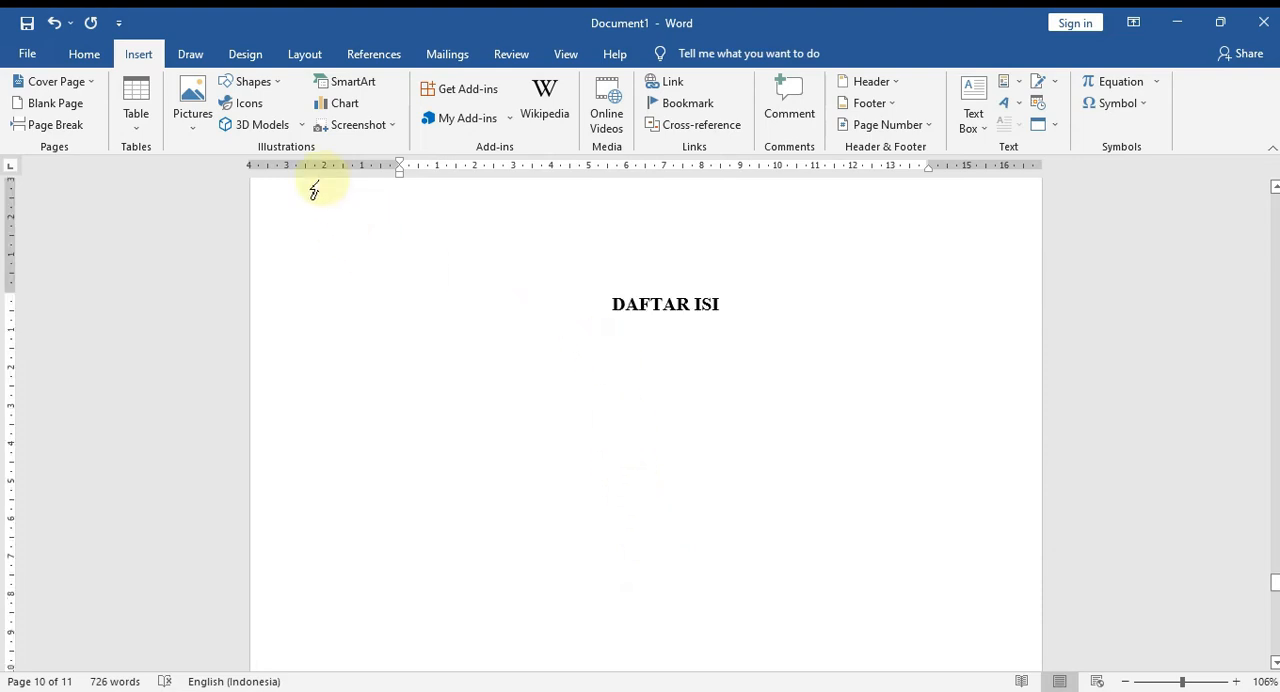
left_click(303, 63)
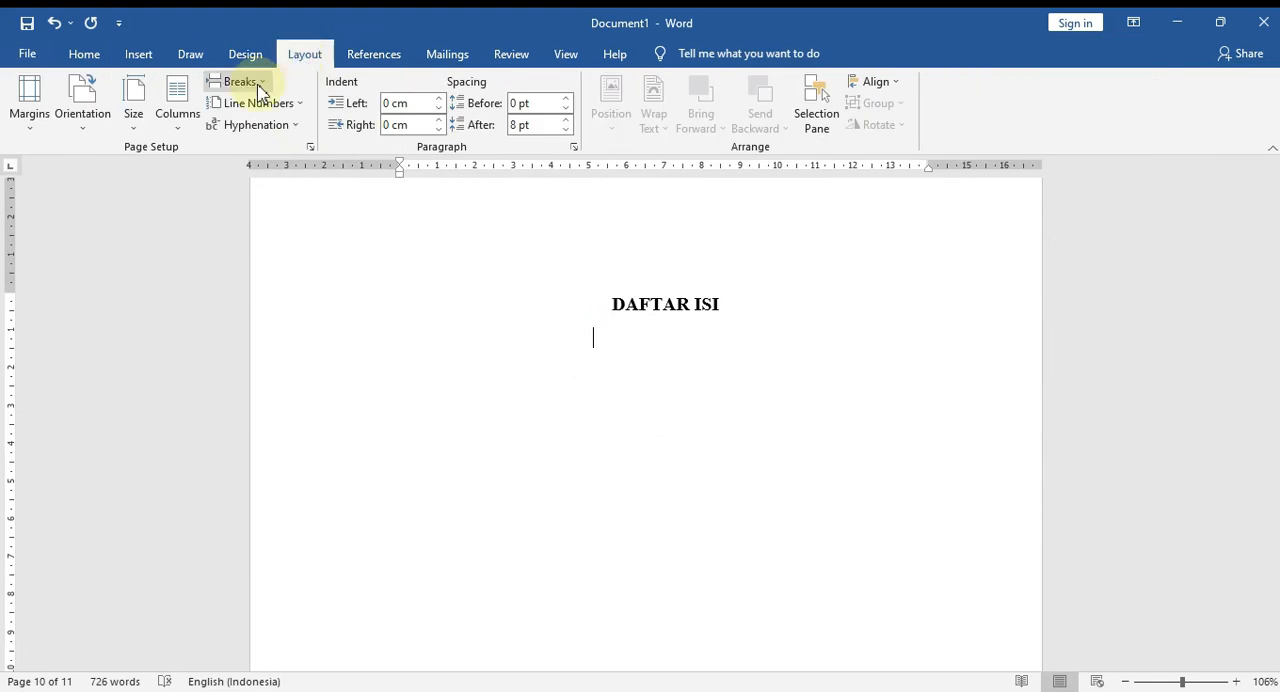
left_click(255, 84)
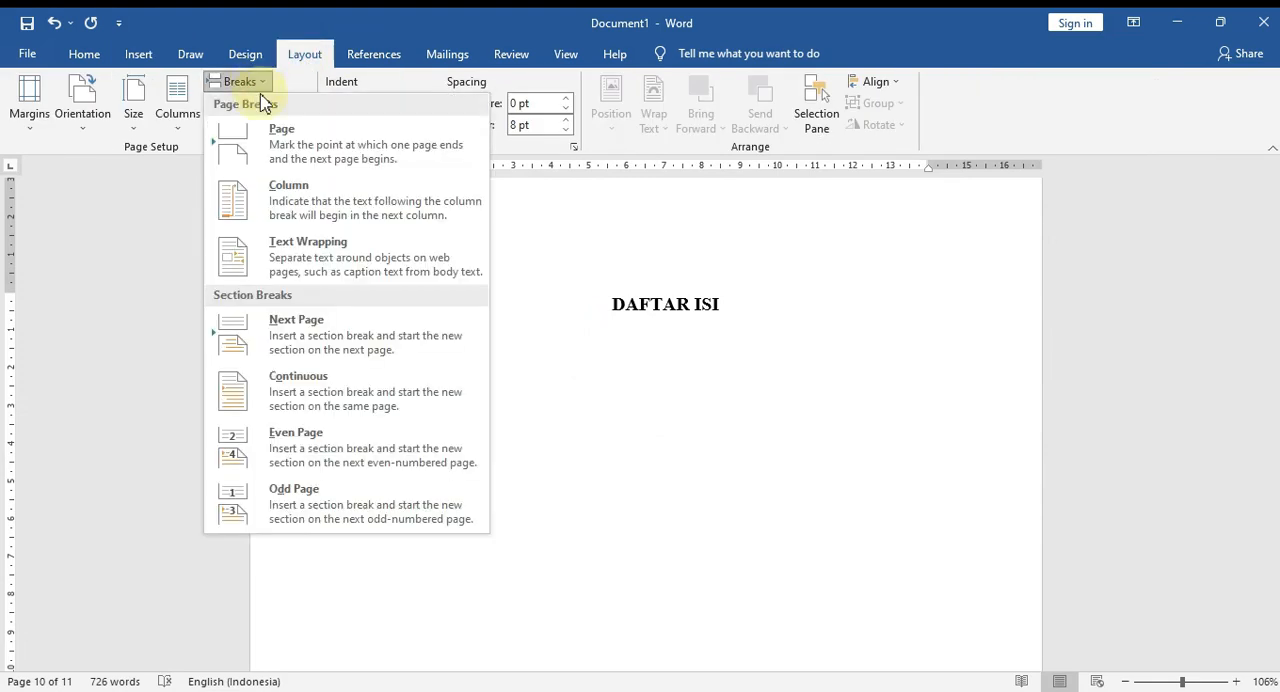
left_click(303, 145)
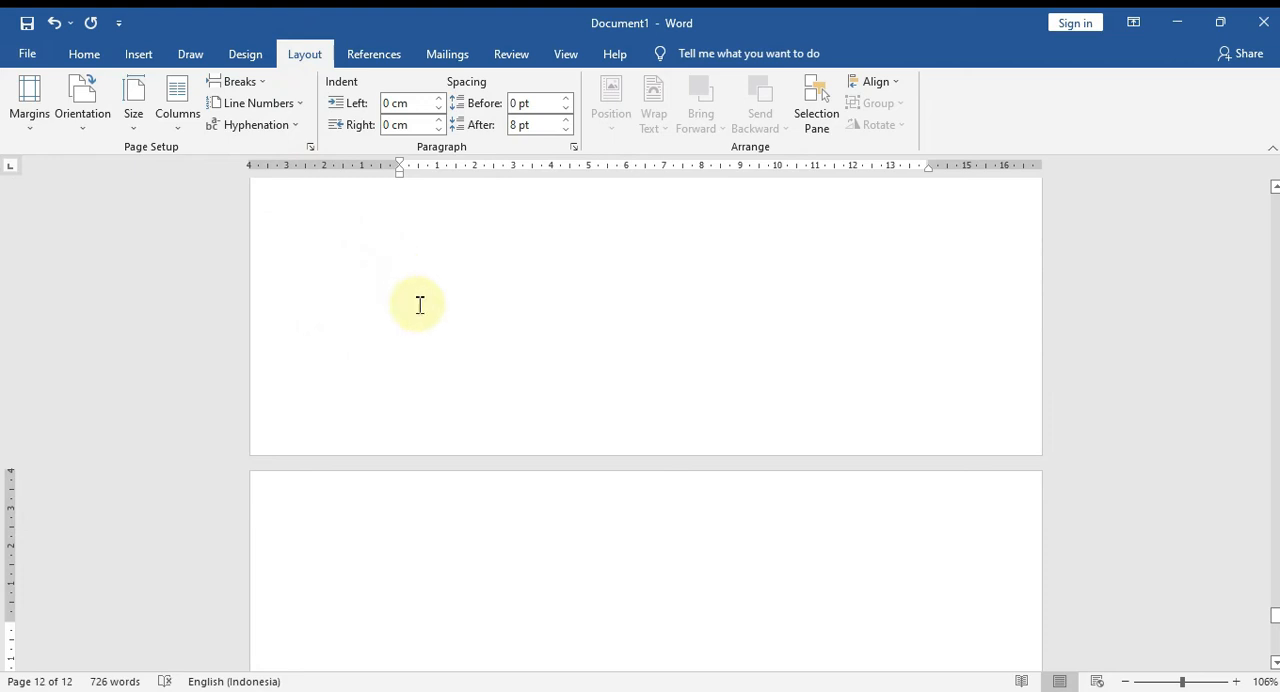
Undo the page break below the DAFTAR ISI heading and redo it.
key("ctrl+z")
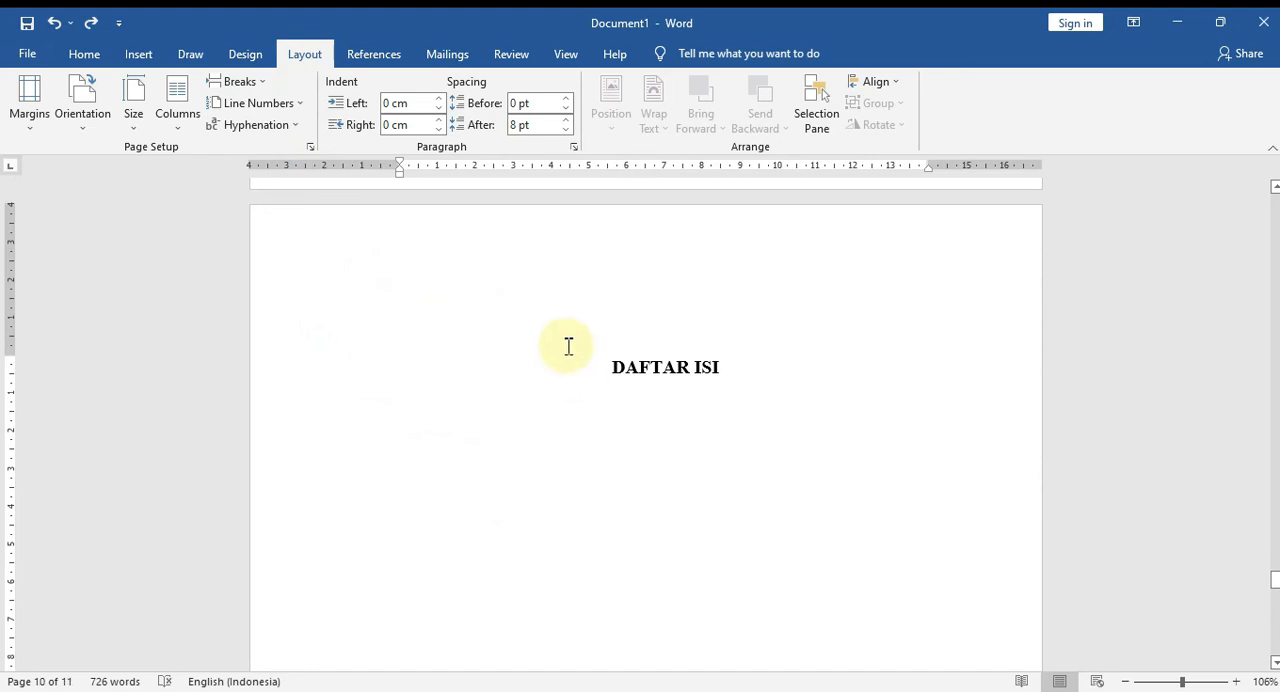
key("ctrl+y")
scroll(460, 415, "down", 3)
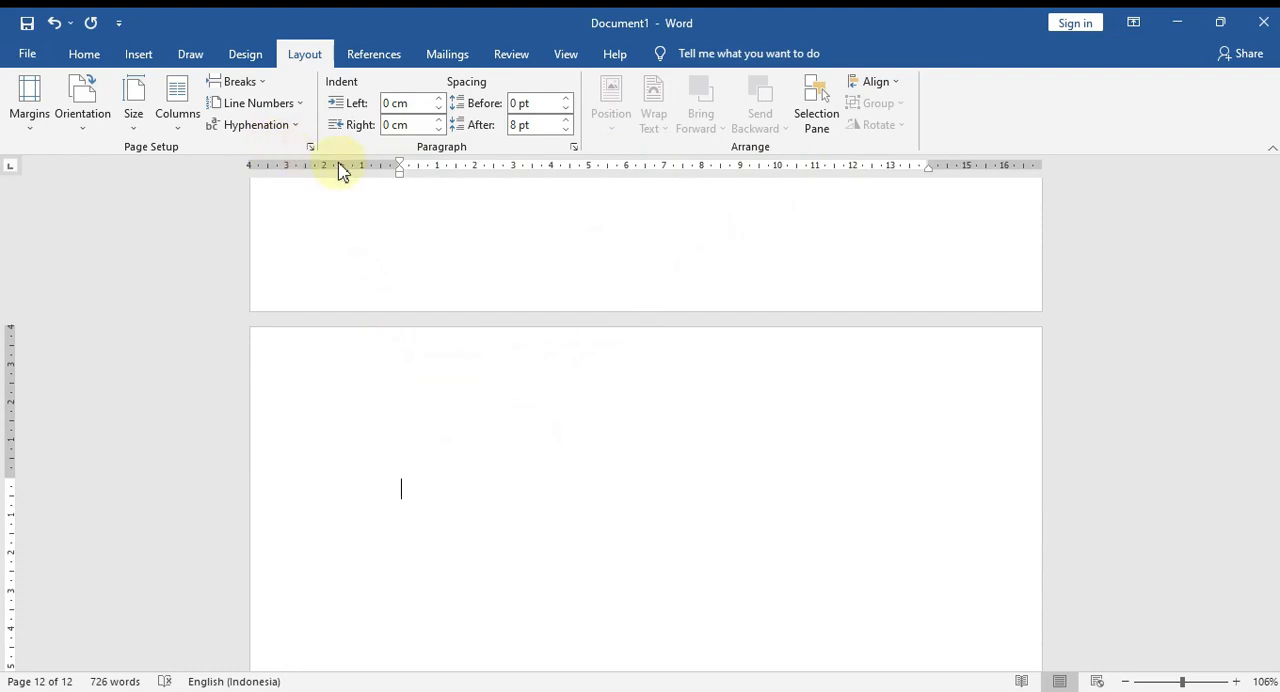
Insert the text of "2. BAB I.docx" from the Insert Object folder on the new page after DAFTAR ISI.
left_click(142, 52)
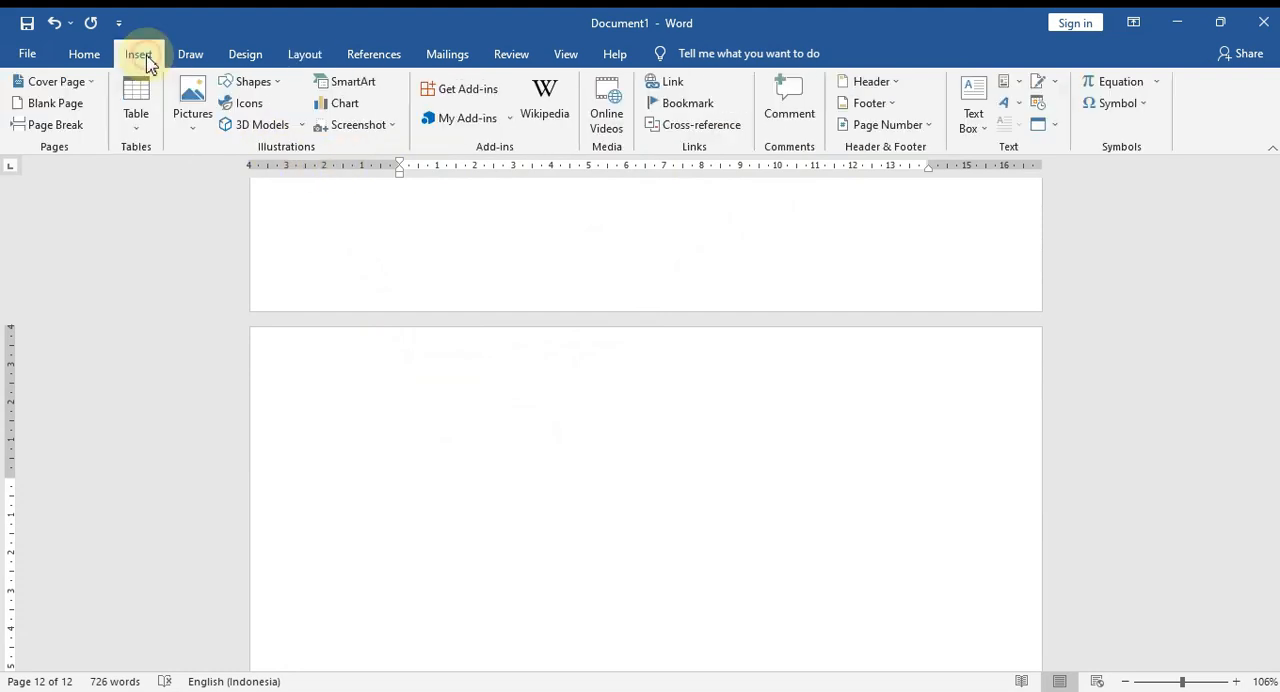
left_click(1055, 126)
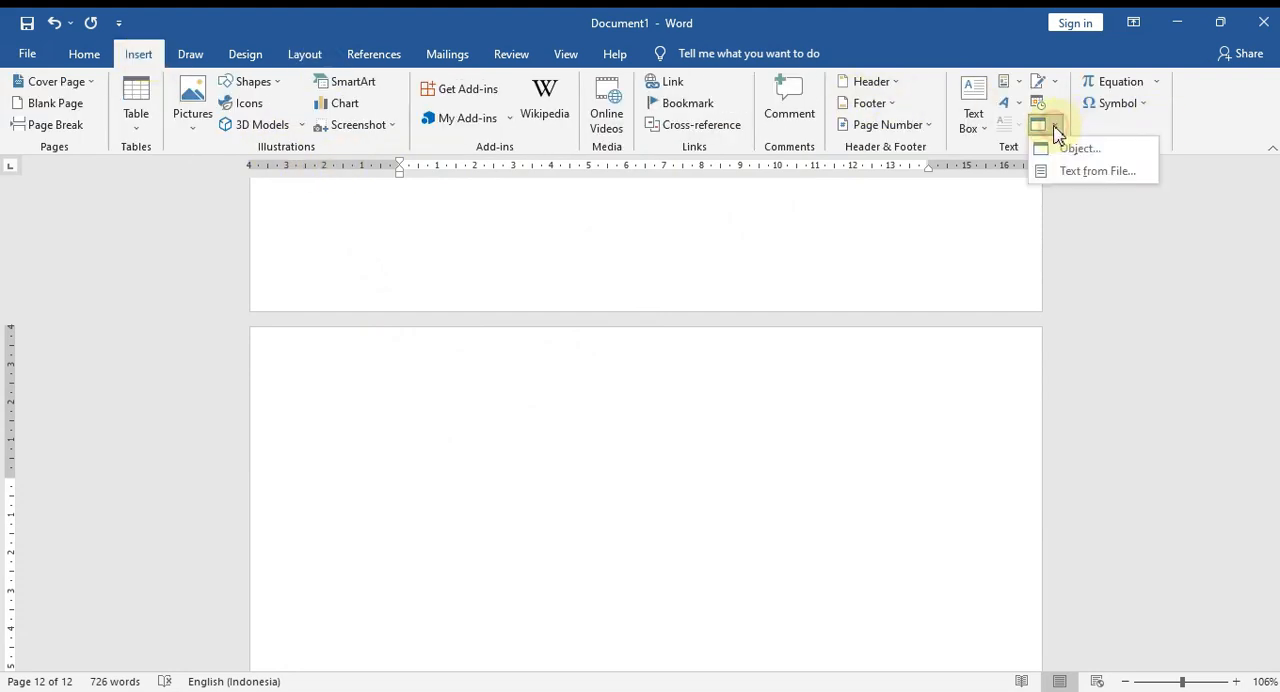
left_click(1093, 174)
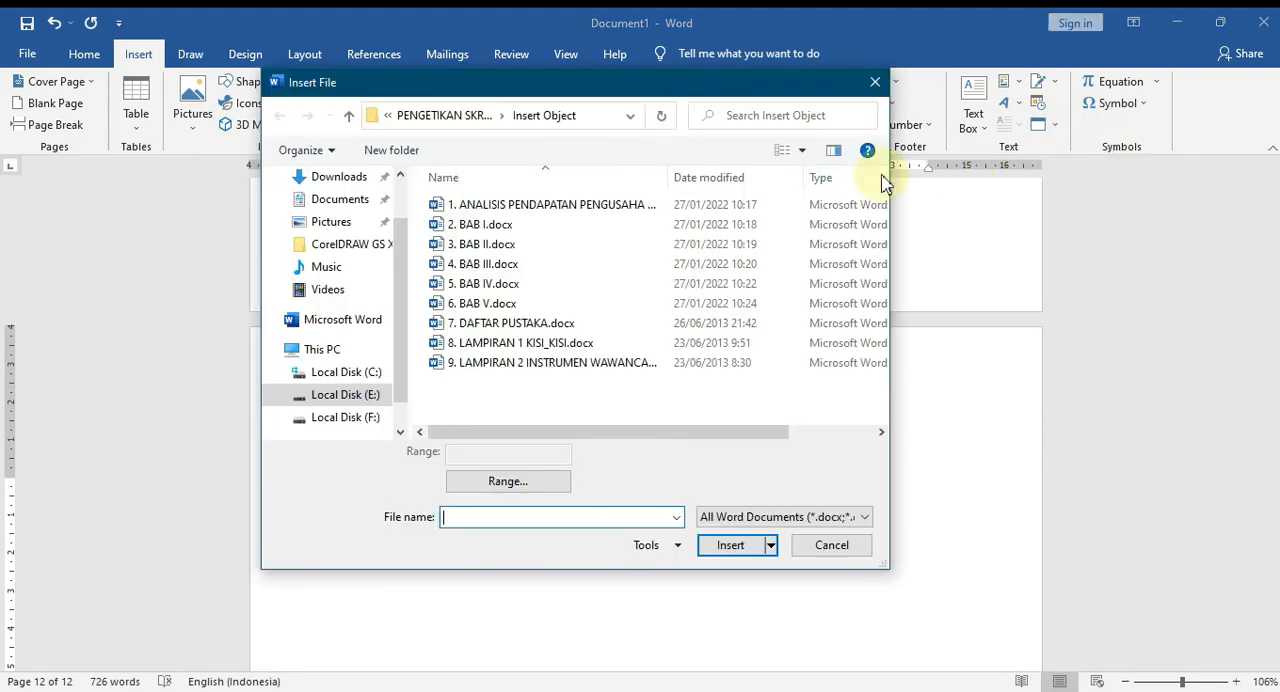
left_click(466, 226)
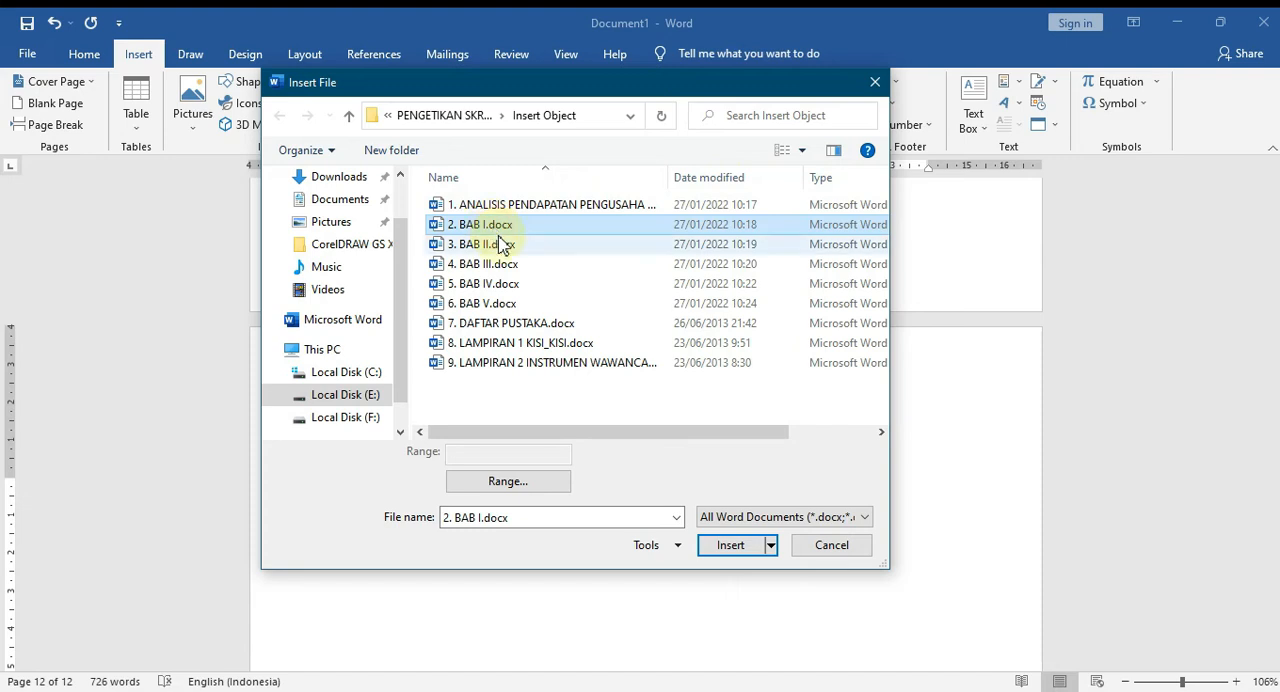
left_click(731, 551)
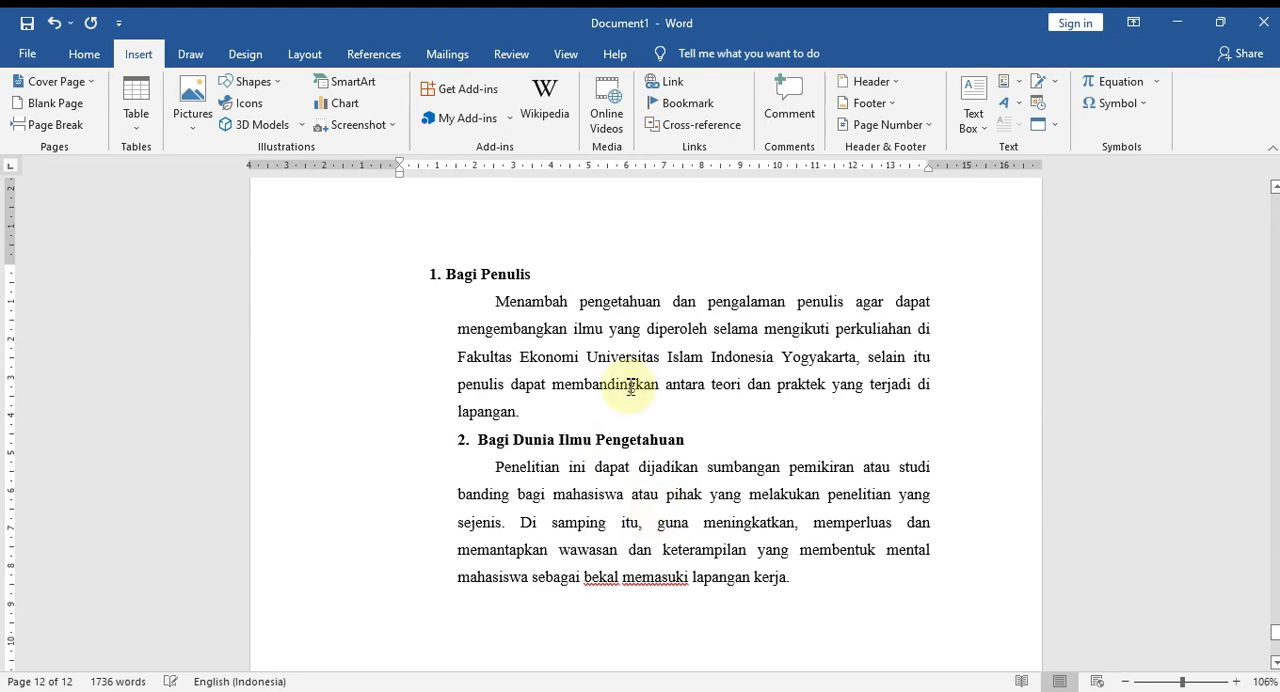
Review the inserted BAB I chapter from its end back up to the DAFTAR ISI page.
scroll(640, 390, "up", 15)
scroll(664, 416, "up", 20)
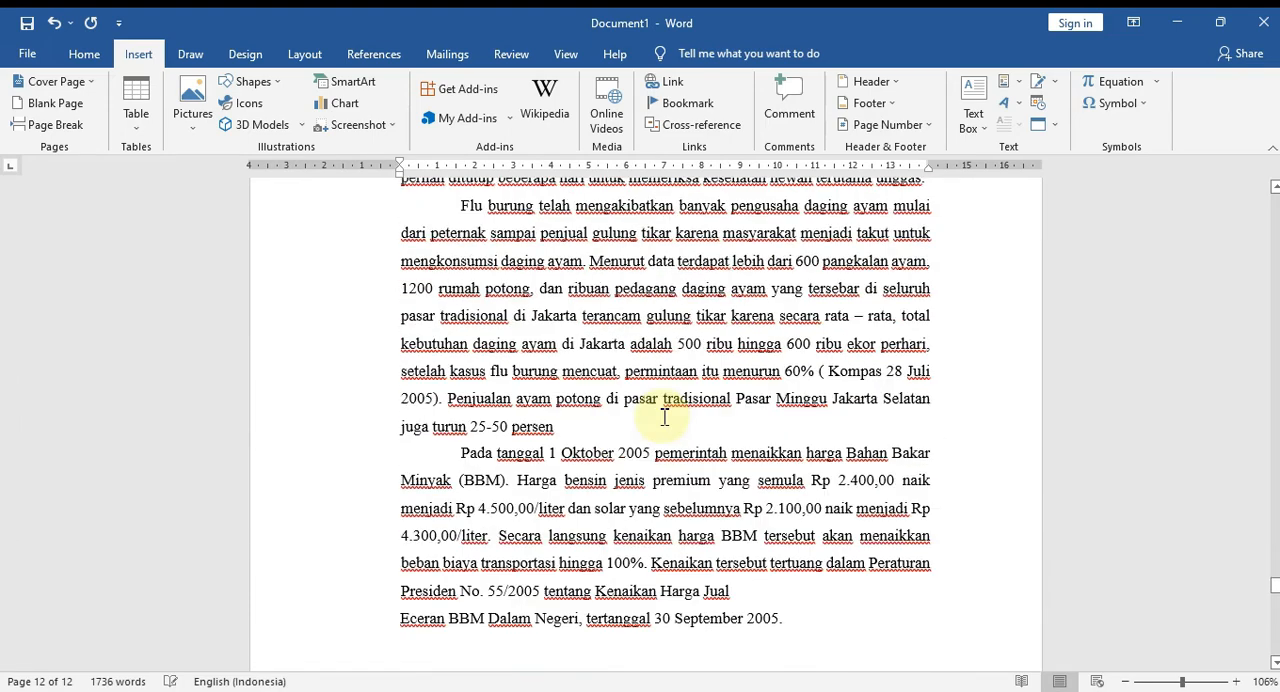
scroll(664, 416, "up", 20)
scroll(660, 418, "up", 20)
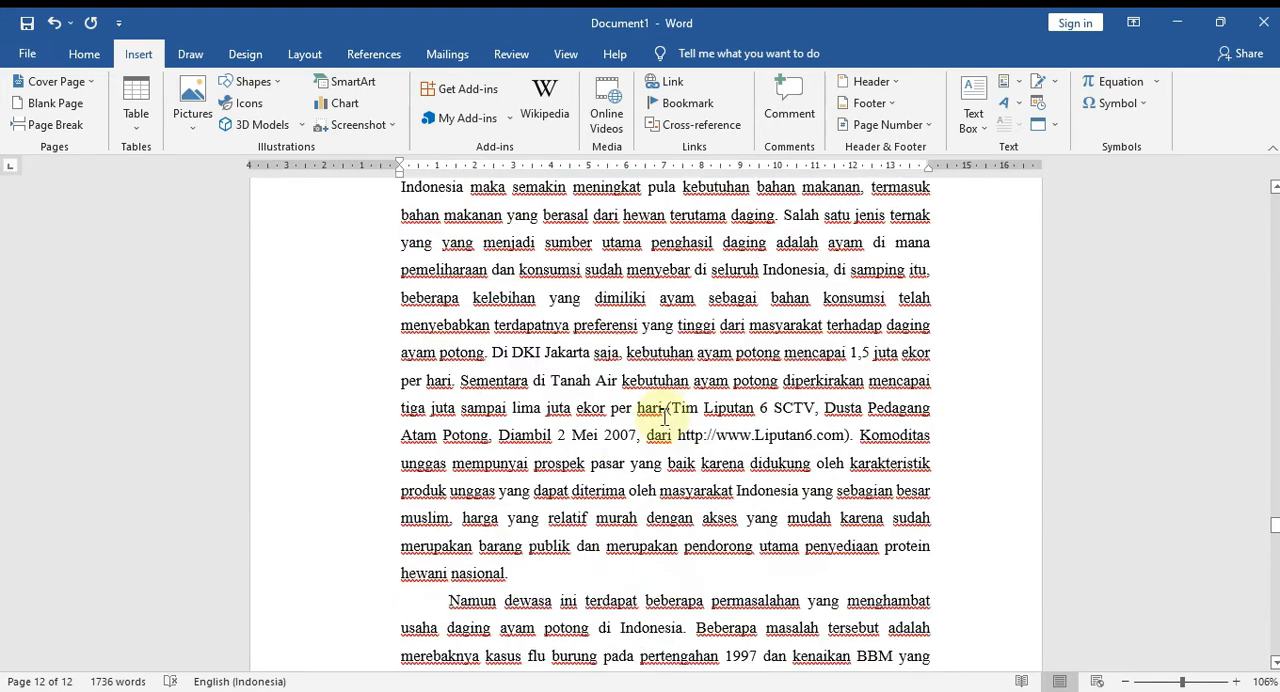
scroll(664, 416, "up", 10)
scroll(665, 537, "up", 5)
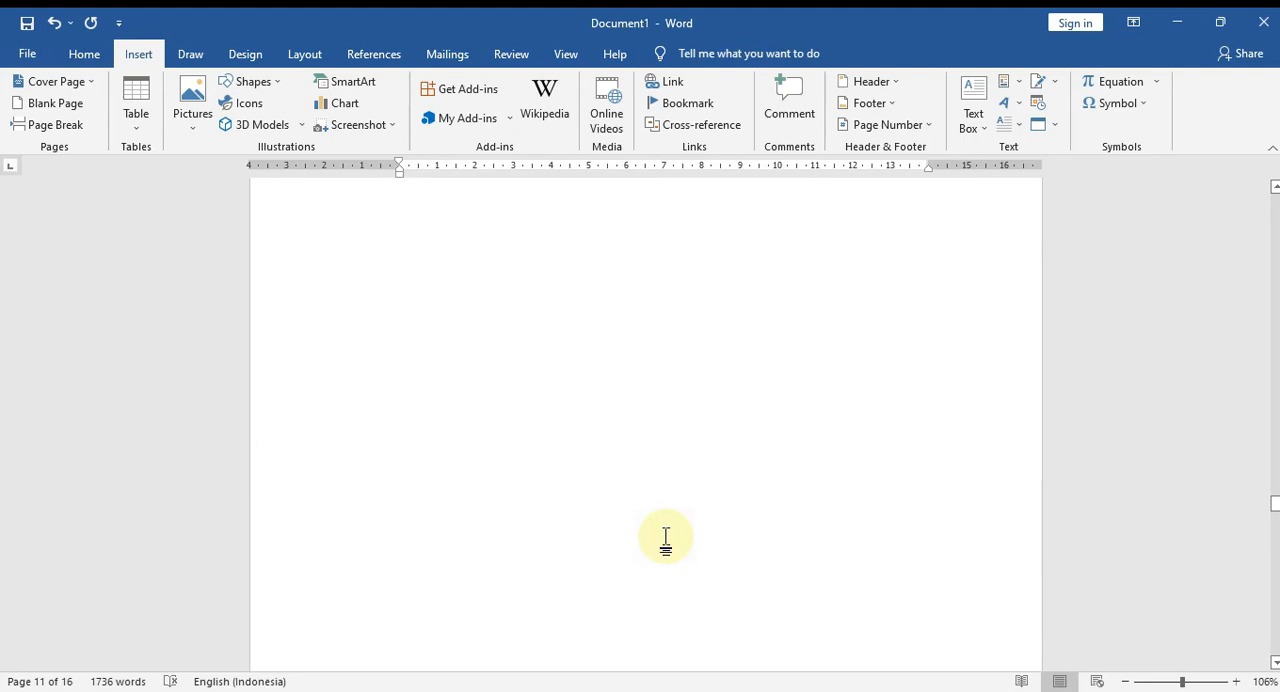
scroll(665, 537, "down", 10)
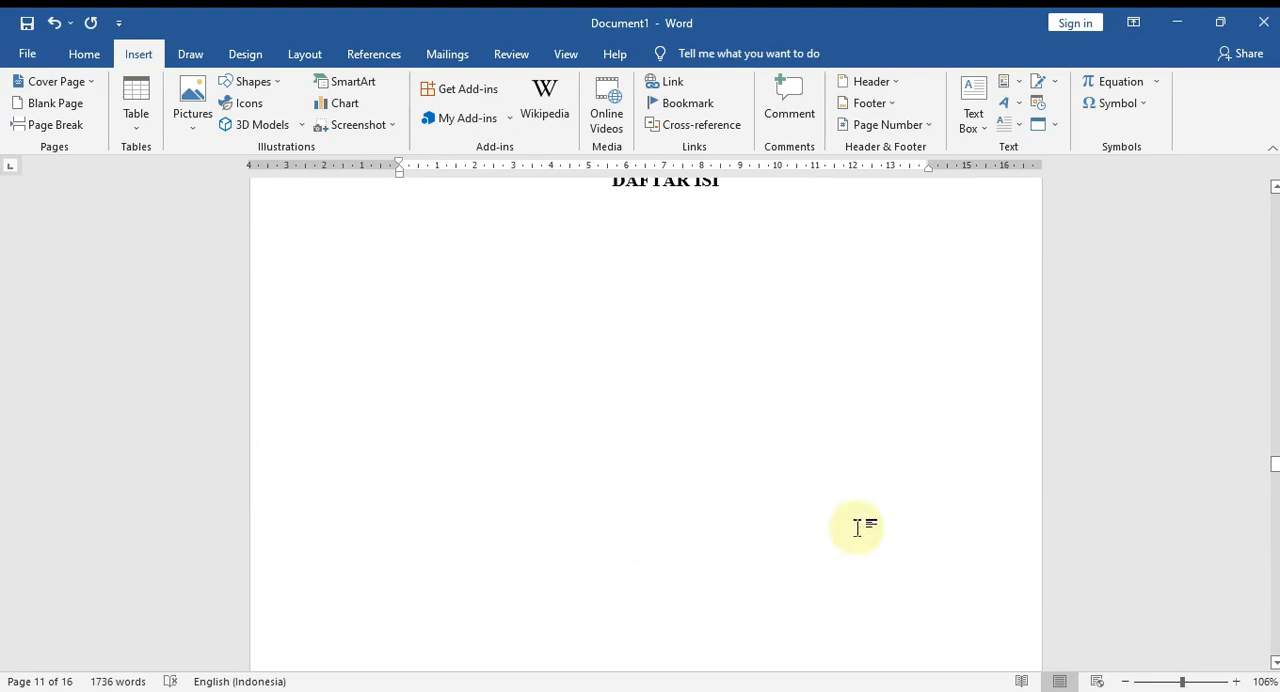
scroll(994, 503, "down", 2)
Insert a page break on the empty line below the end of the BAB I text.
left_click_drag(1276, 482, 1274, 646)
scroll(837, 487, "up", 1)
scroll(837, 487, "down", 4)
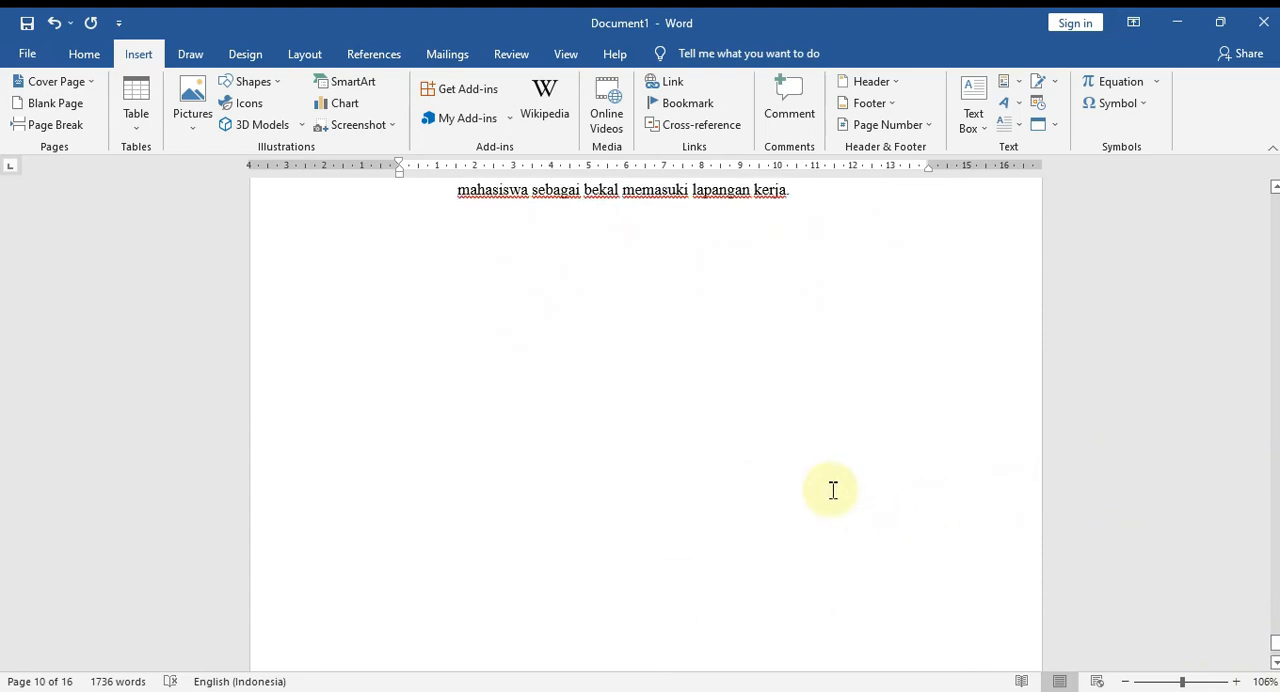
left_click(768, 505)
left_click(668, 488)
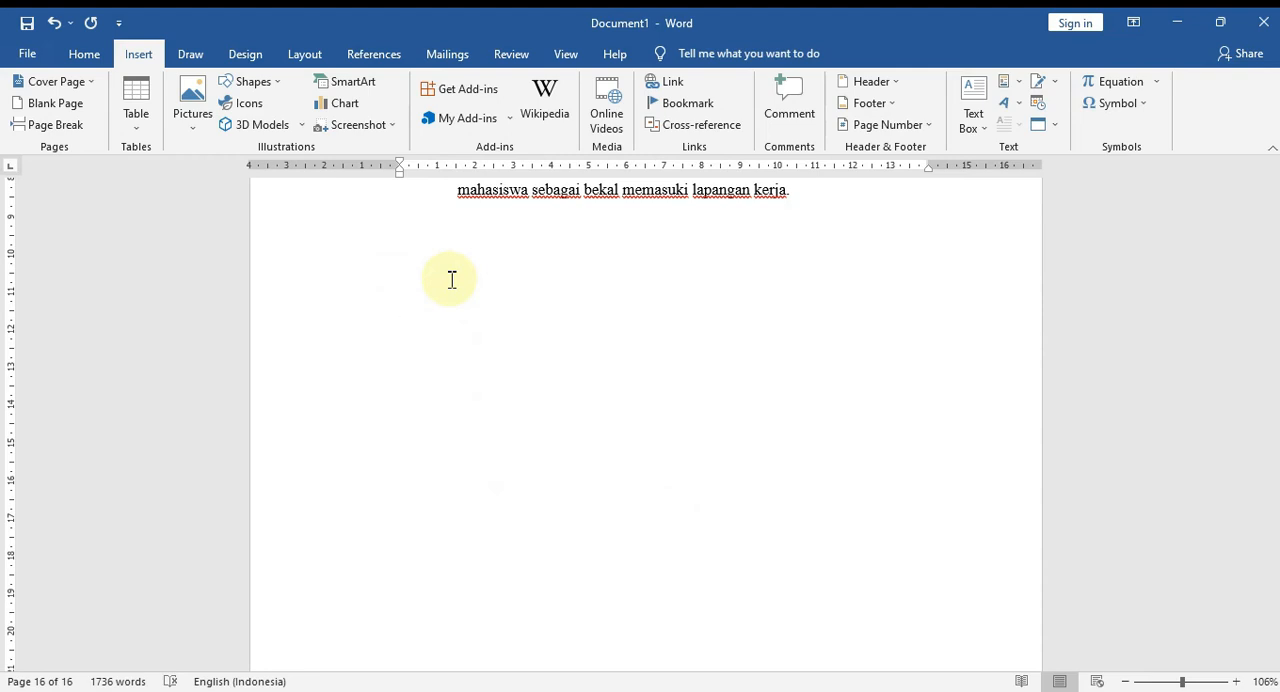
scroll(452, 280, "down", 8)
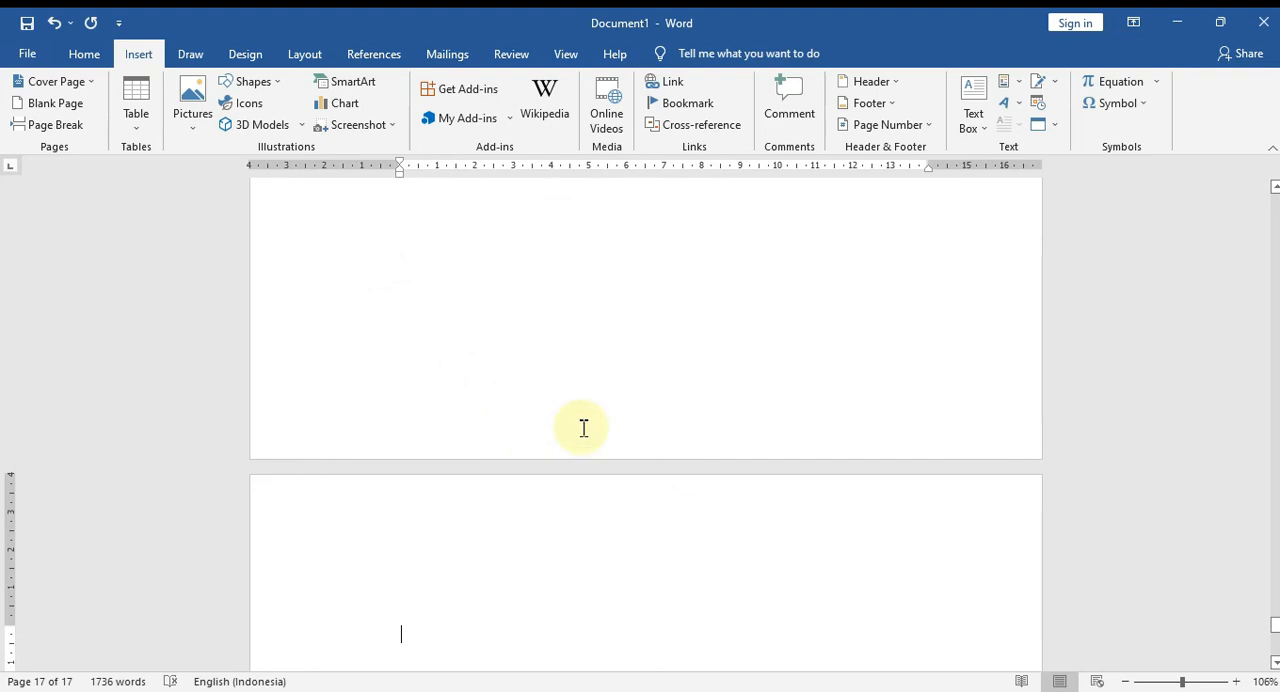
Open the file chooser for inserting text from a file on the new last page.
scroll(480, 515, "down", 3)
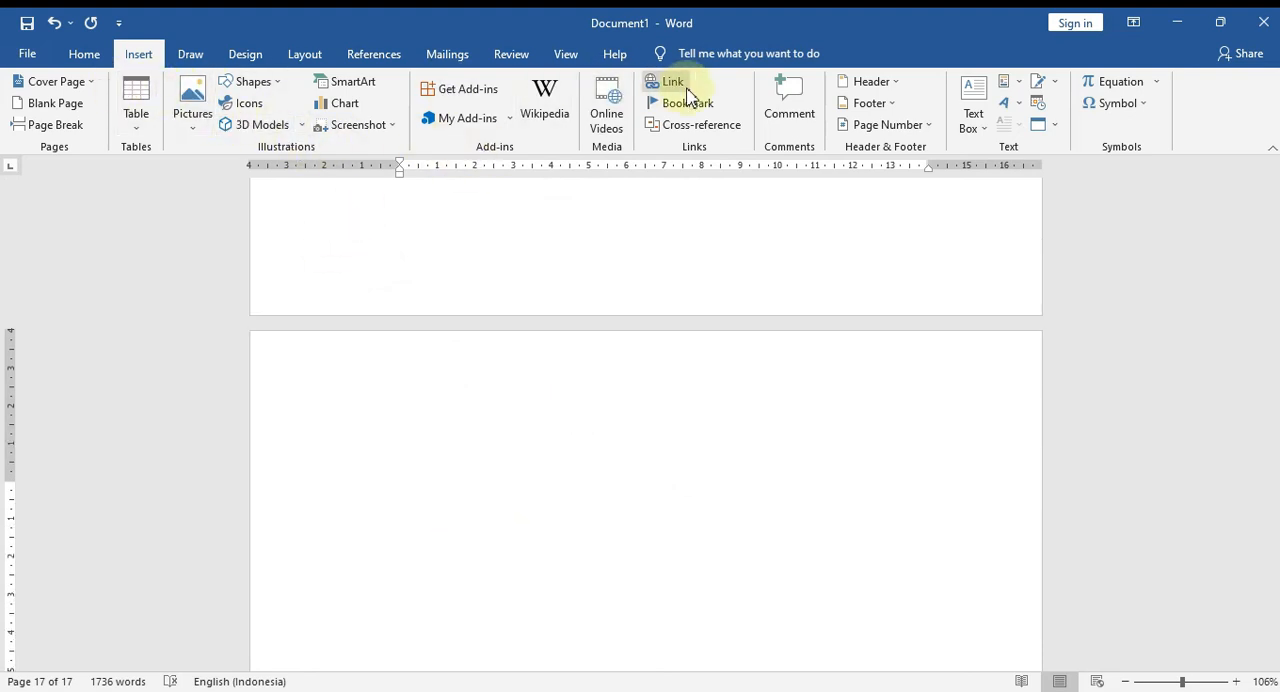
left_click(1058, 131)
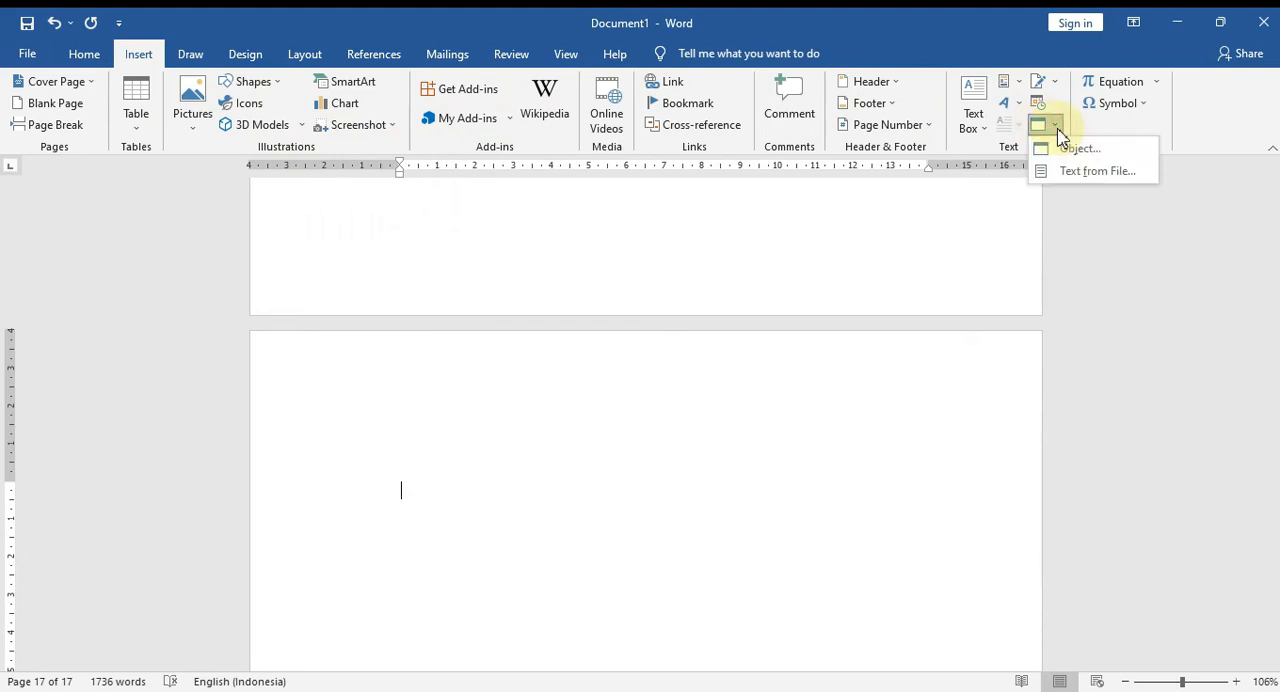
left_click(1066, 172)
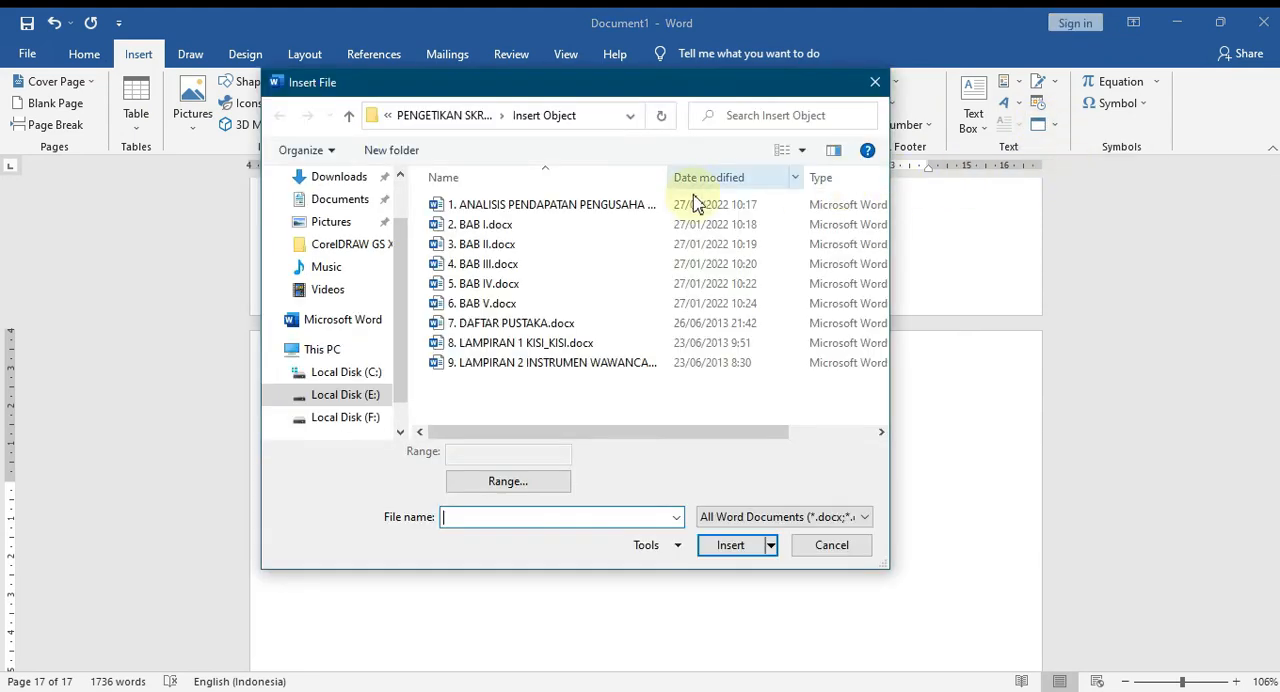
left_click(498, 246)
left_click(495, 264, "shift")
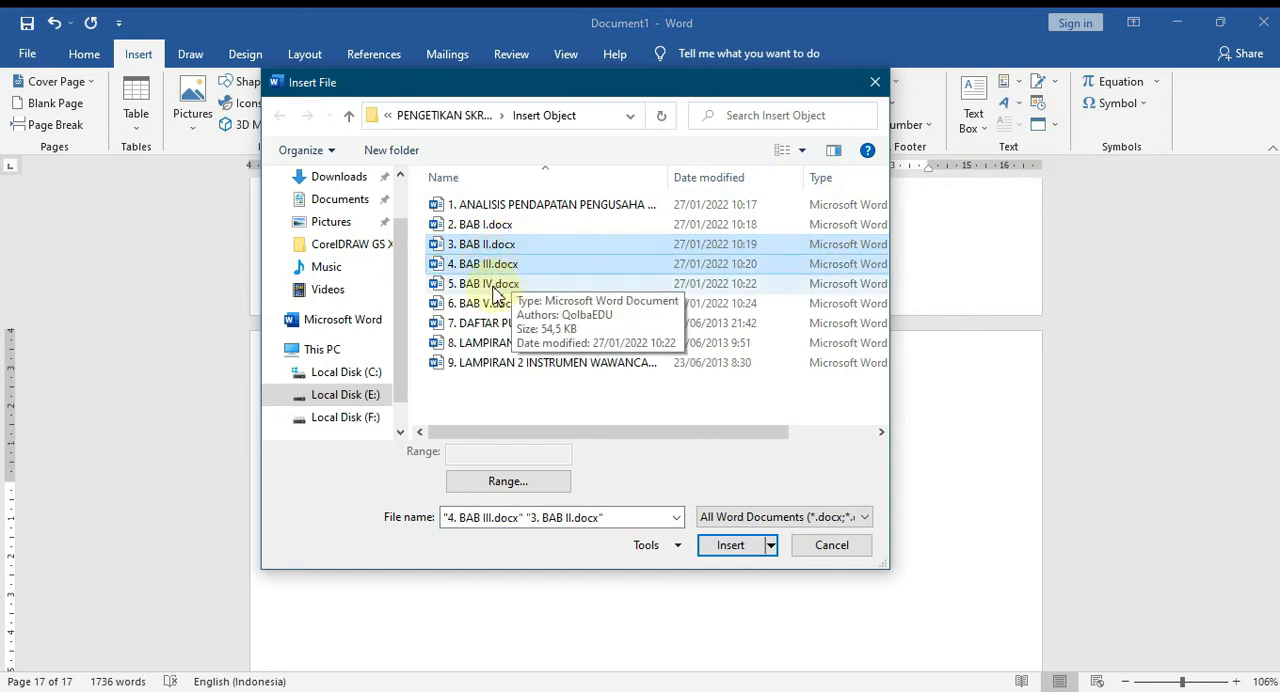
left_click(493, 287, "shift")
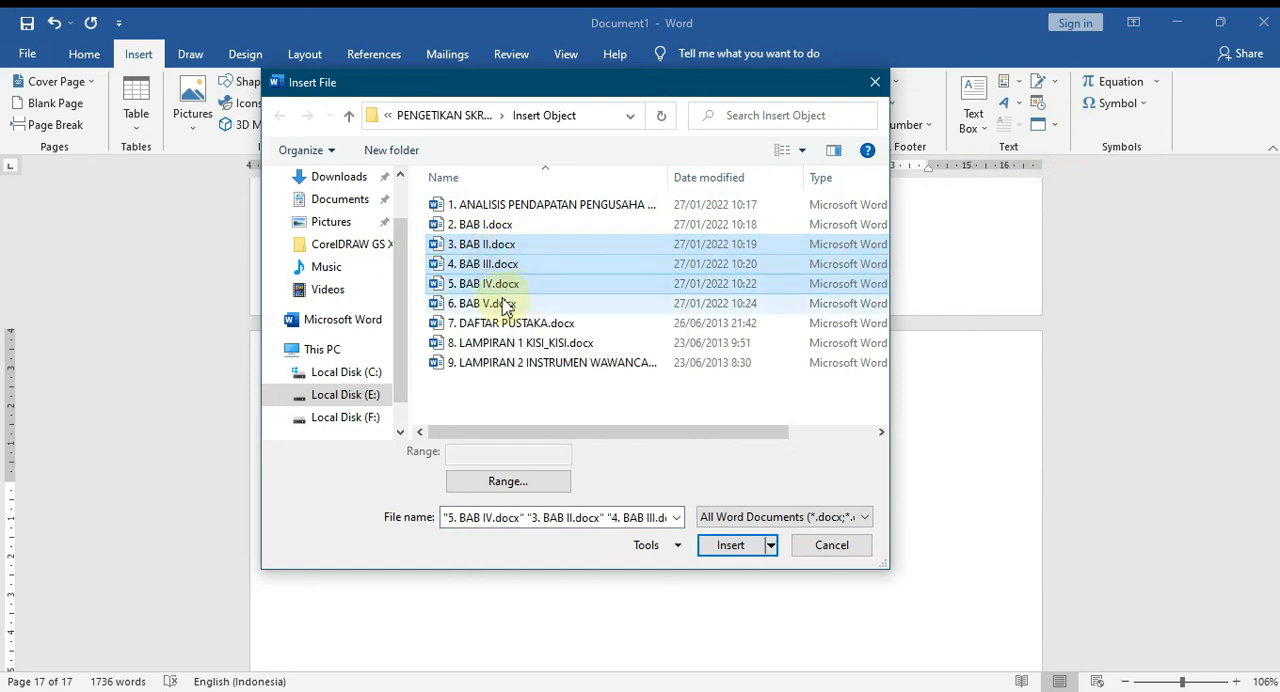
left_click(502, 304, "shift")
left_click(514, 322, "shift")
left_click(508, 345, "shift")
left_click(508, 362, "shift")
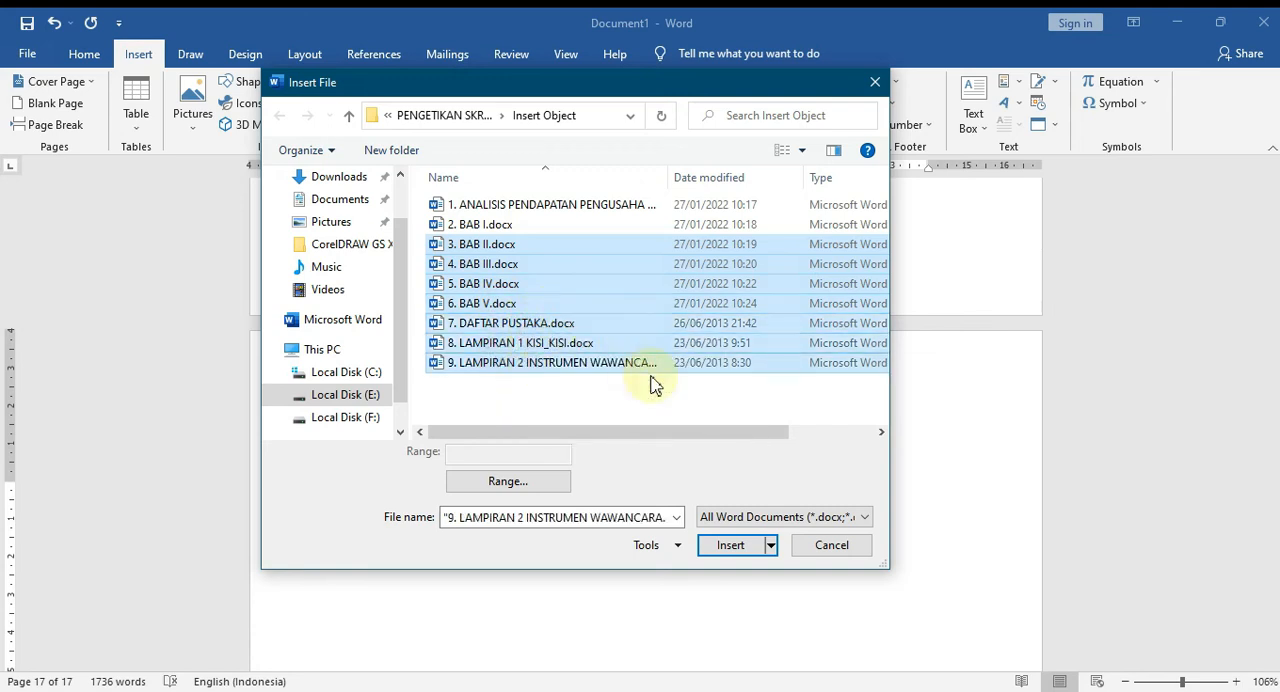
left_click(598, 413)
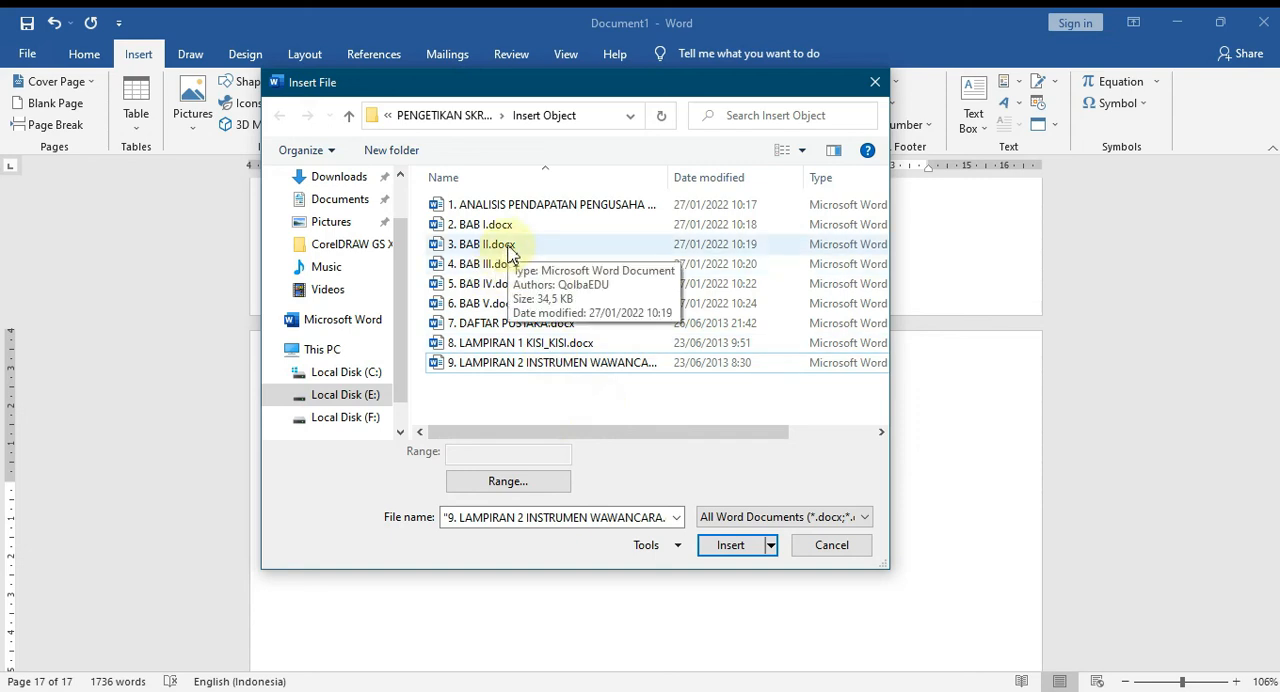
Select the files from "3. BAB II.docx" through "9. LAMPIRAN 2 INSTRUMEN WAWANCARA" in order and insert their text together.
left_click(509, 250)
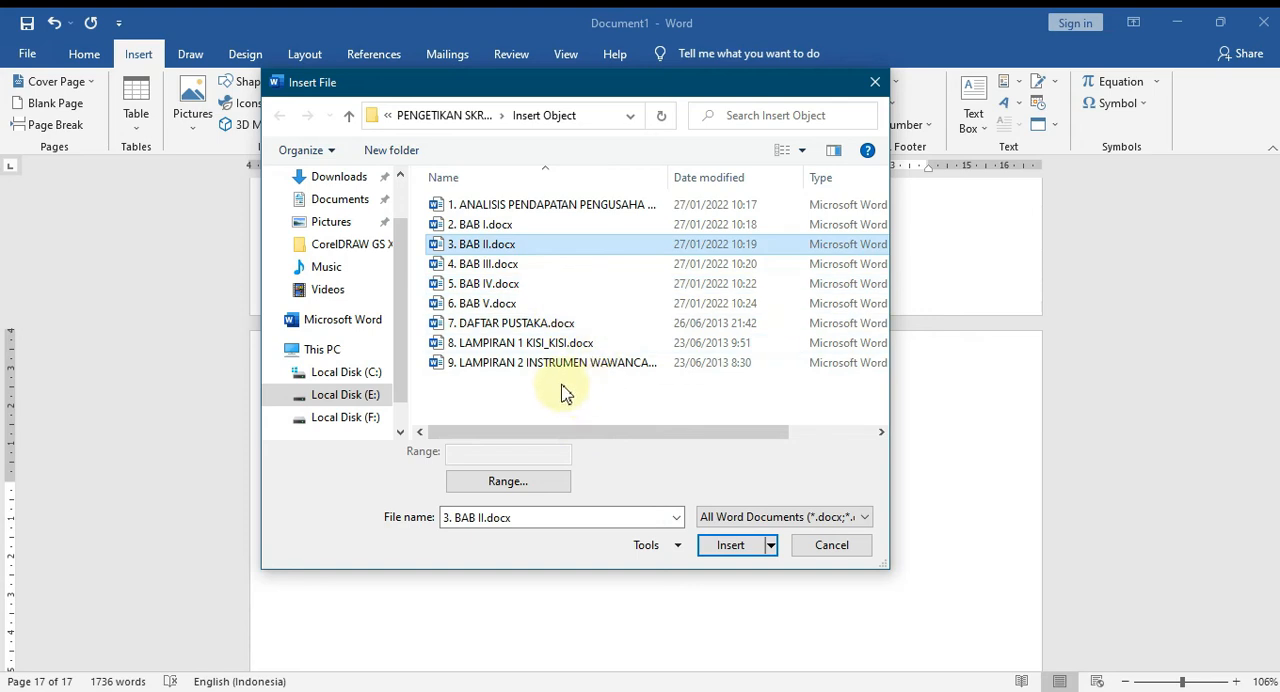
left_click(517, 266, "ctrl")
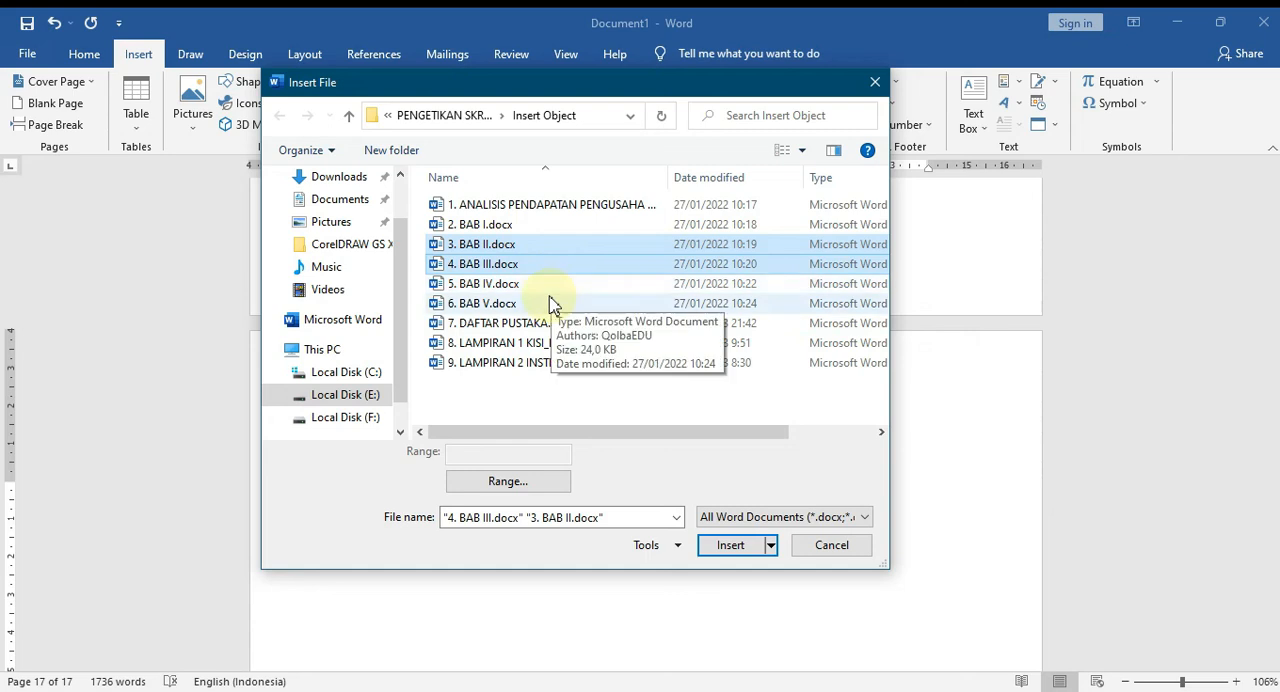
left_click(531, 288, "ctrl")
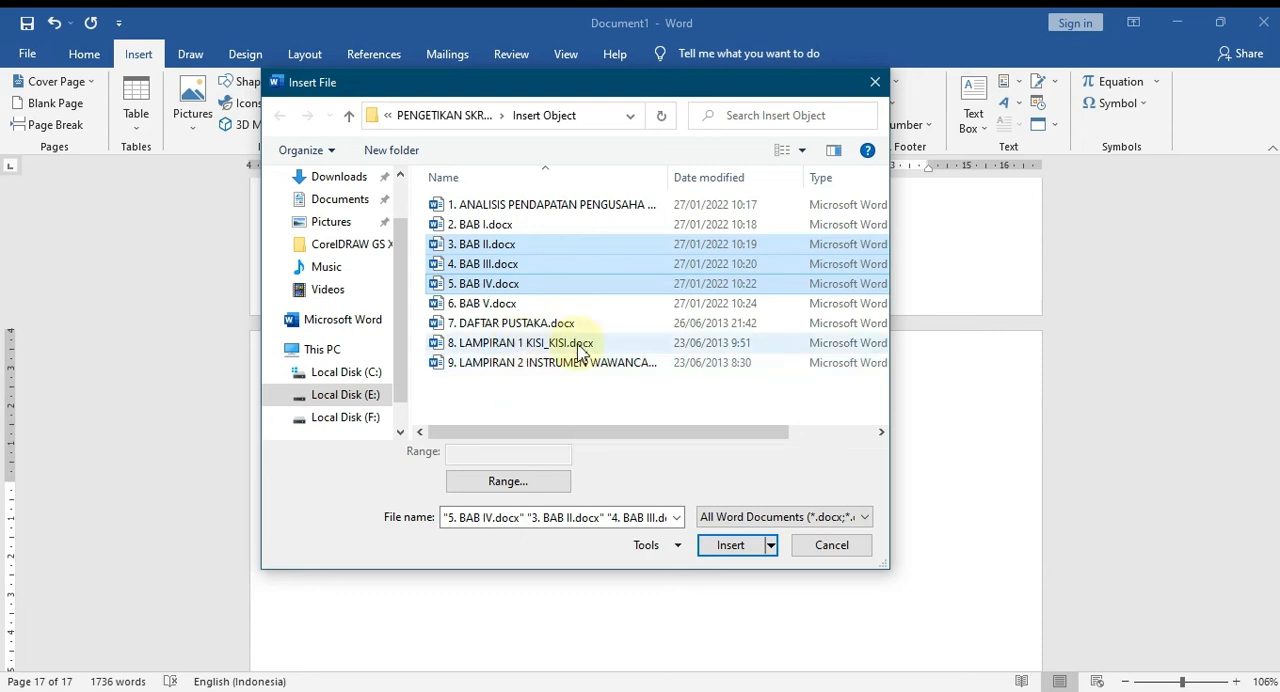
left_click(500, 345, "shift")
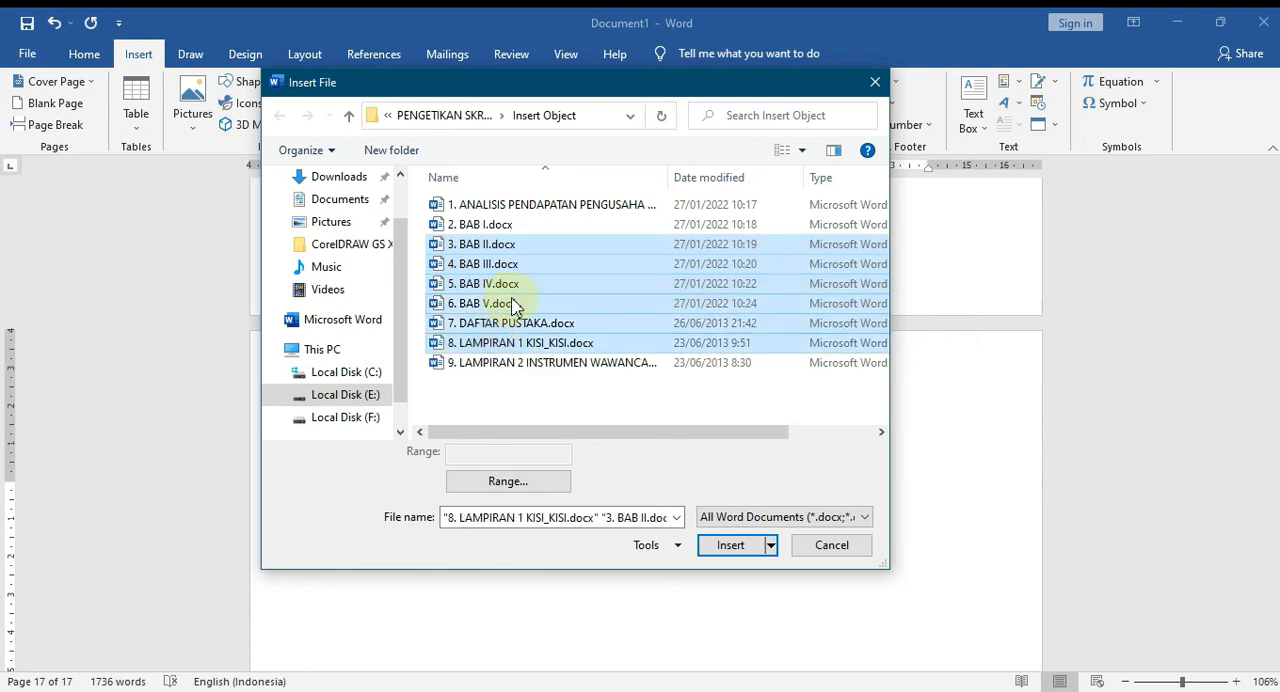
left_click(493, 366, "shift")
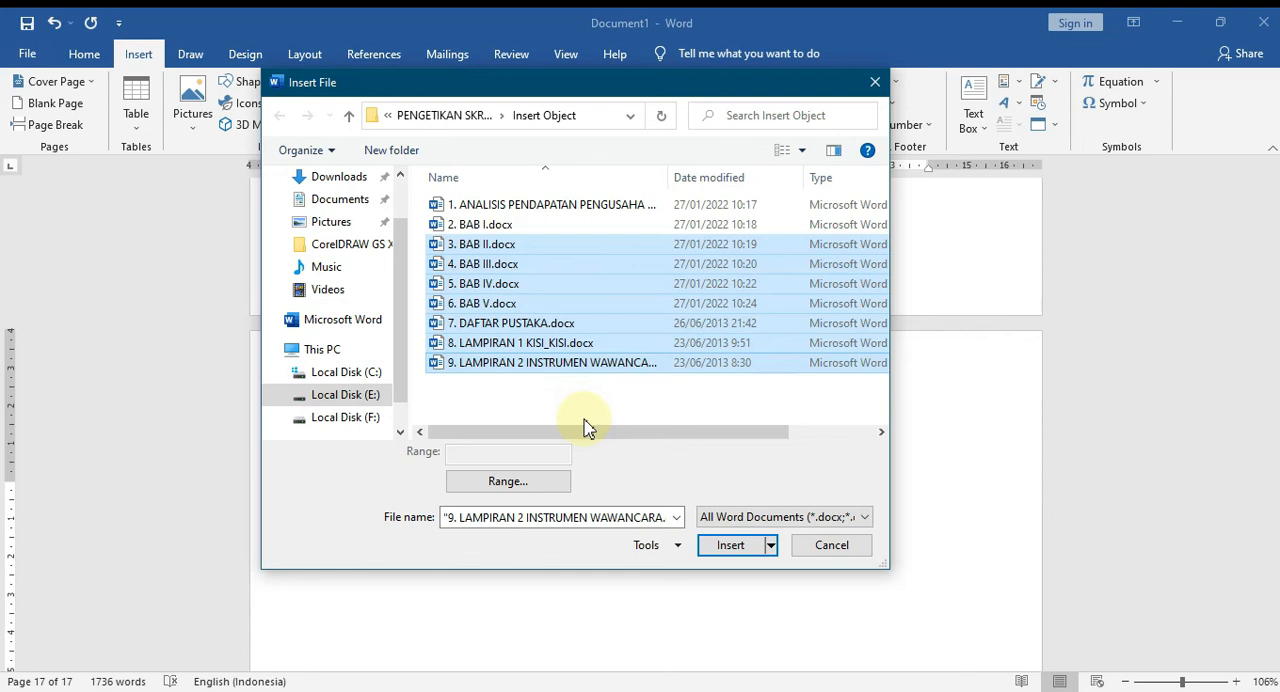
left_click(730, 545)
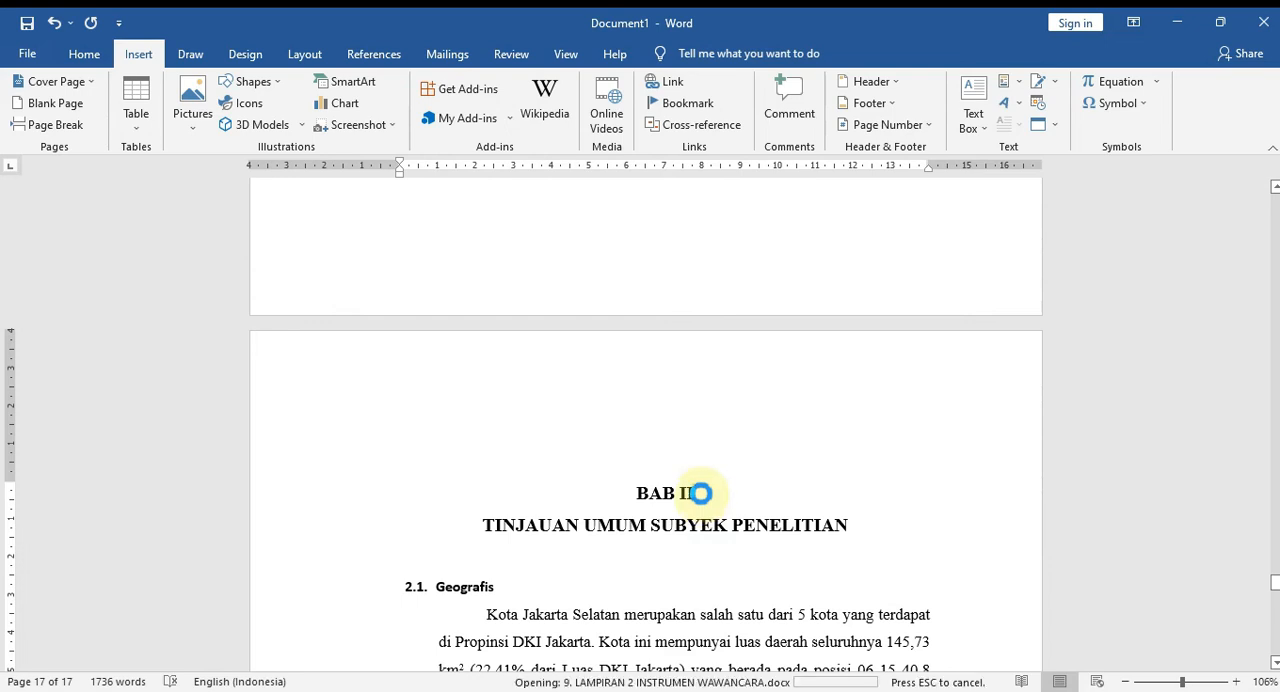
Review the merged document from the interview questions at its end back to the opening pages, checking the page order and zooming out.
scroll(703, 460, "down", 3)
scroll(703, 460, "up", 10)
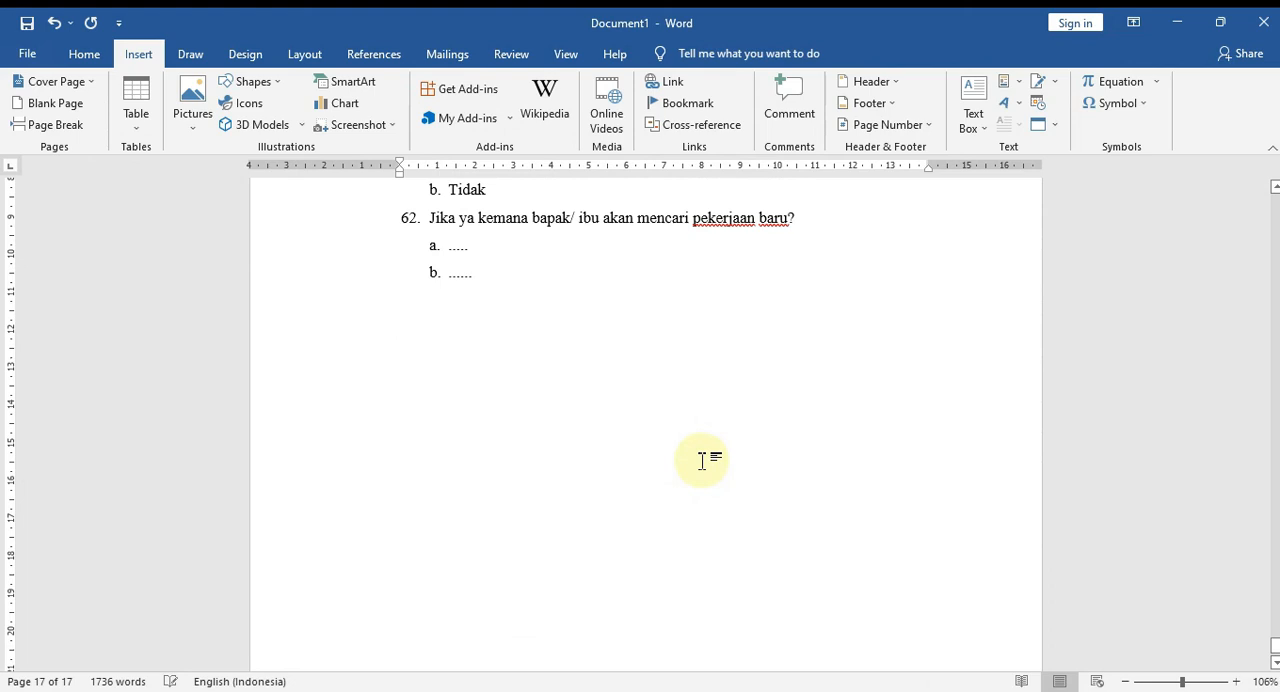
scroll(788, 455, "up", 3)
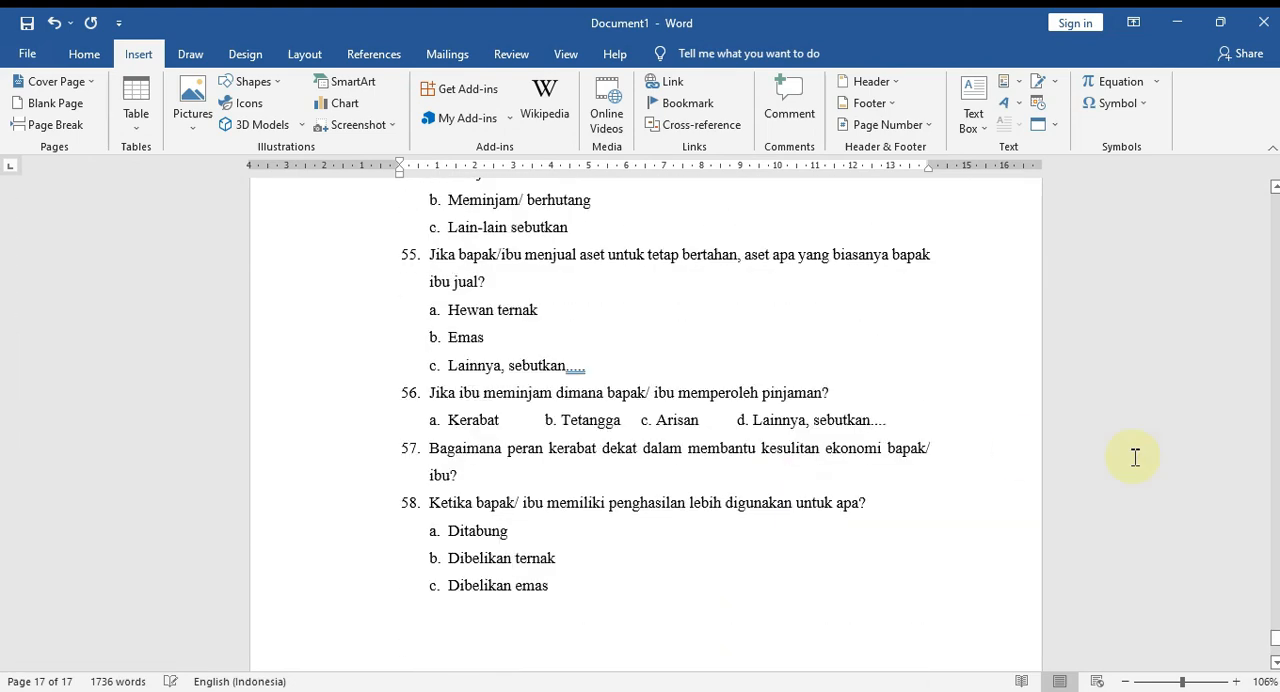
left_click_drag(1275, 640, 1226, 297)
scroll(980, 365, "up", 10)
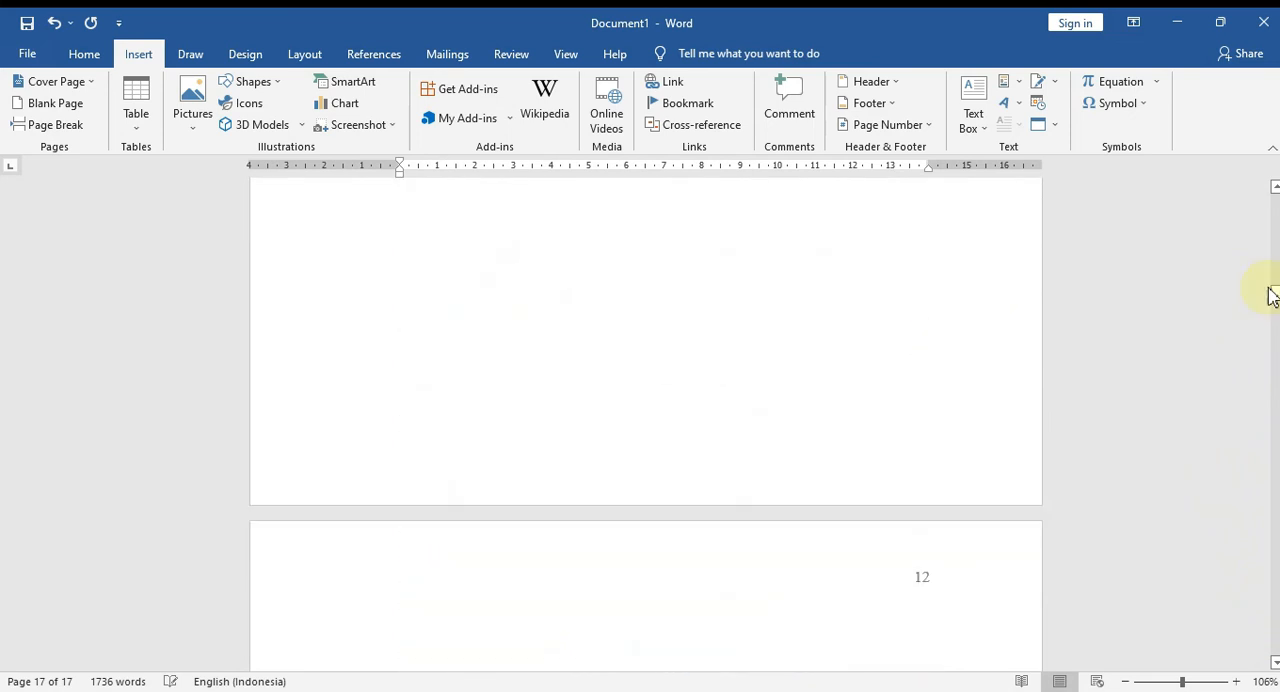
left_click_drag(1277, 305, 1277, 238)
scroll(809, 419, "down", 8)
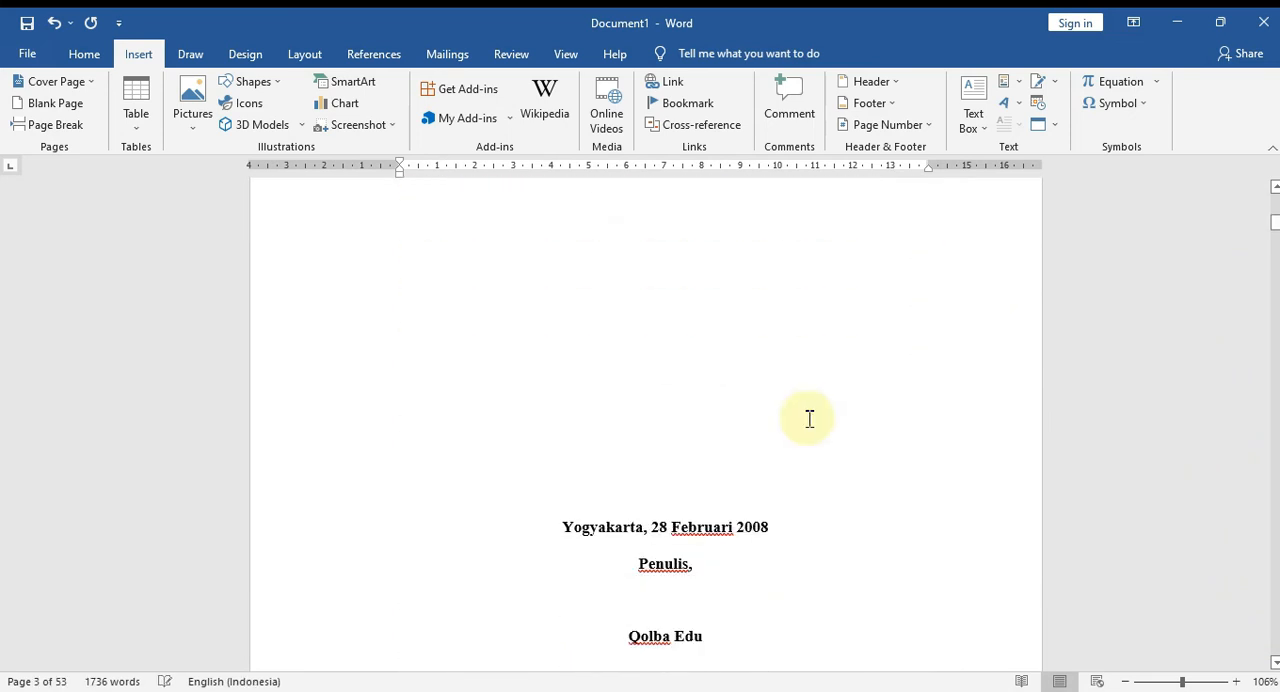
scroll(809, 419, "down", 3)
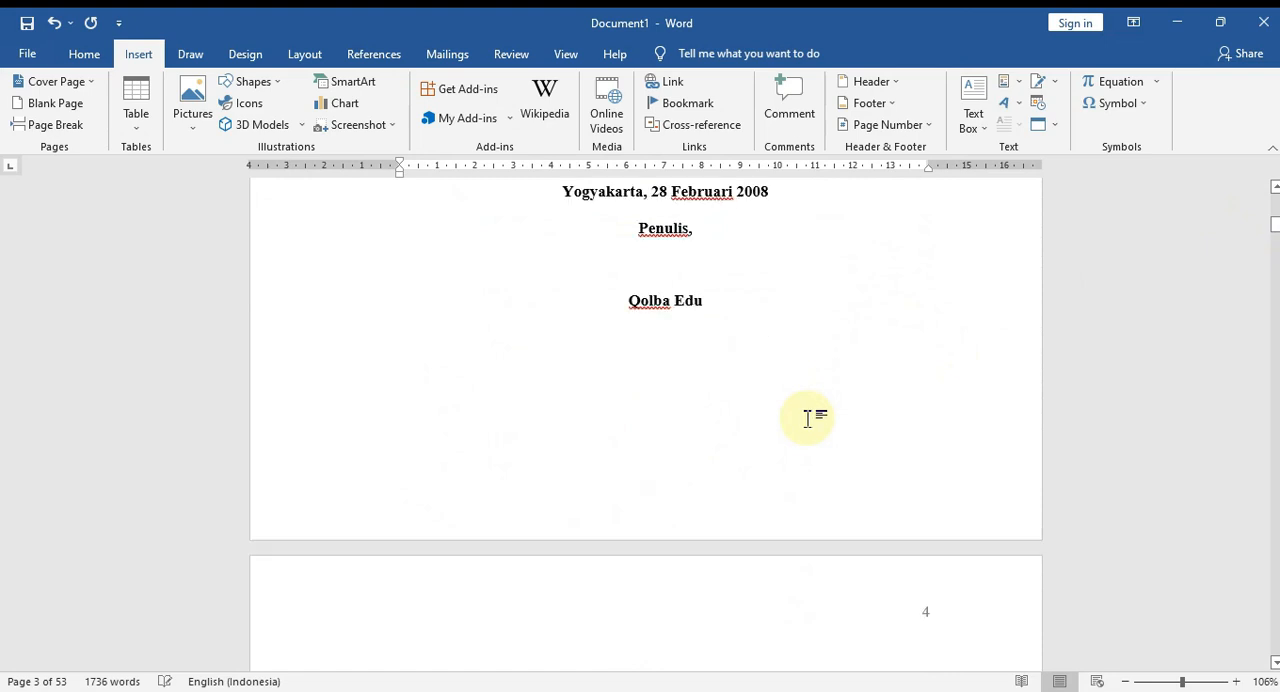
scroll(806, 429, "down", 2)
scroll(457, 543, "down", 3, "ctrl")
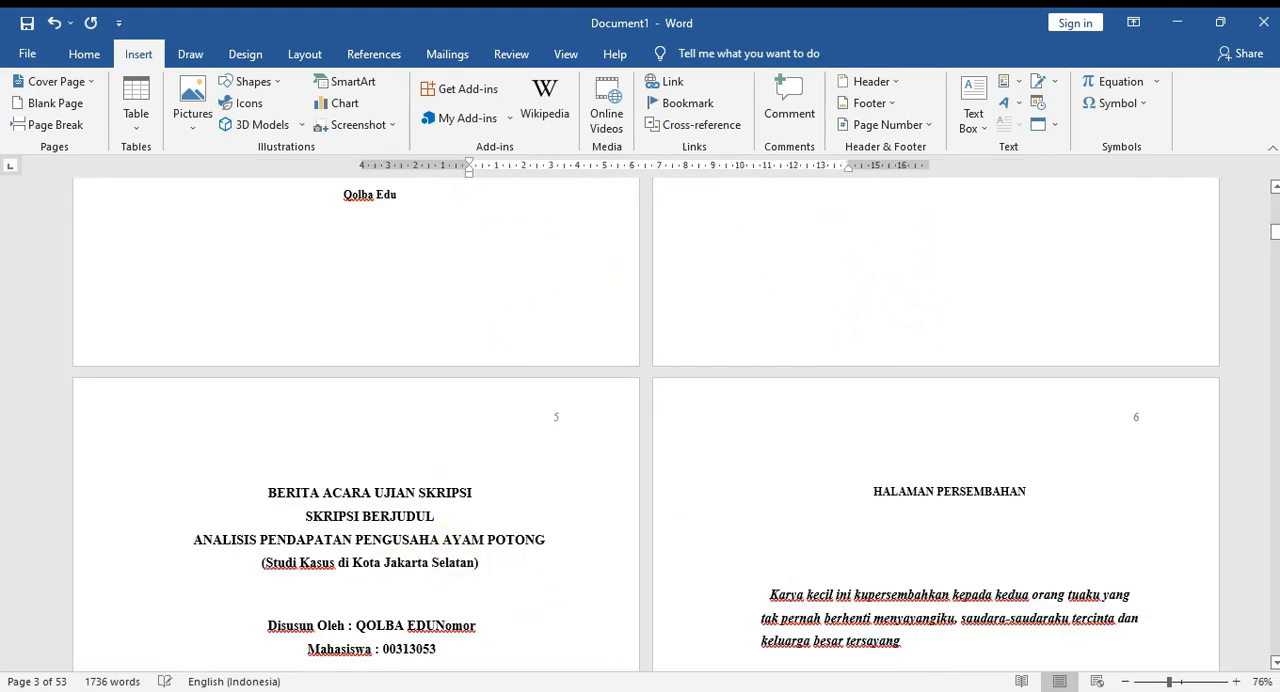